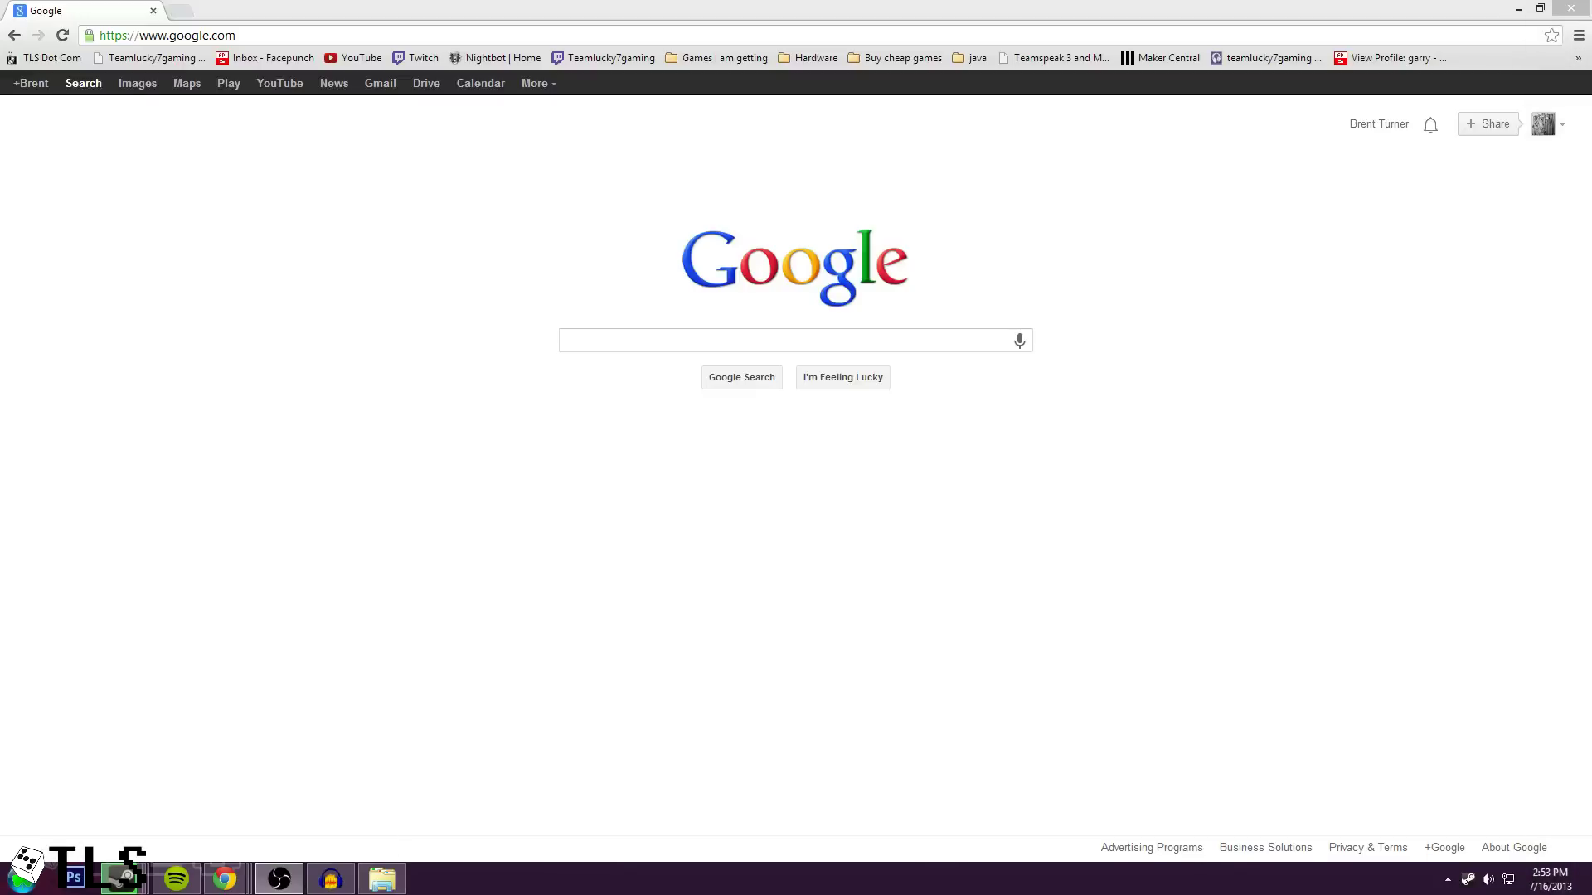
Search Google for 'nightbot' and open the 'Nightbot | Home' result.
{"action": "left_click", "coordinate": [660, 338]}
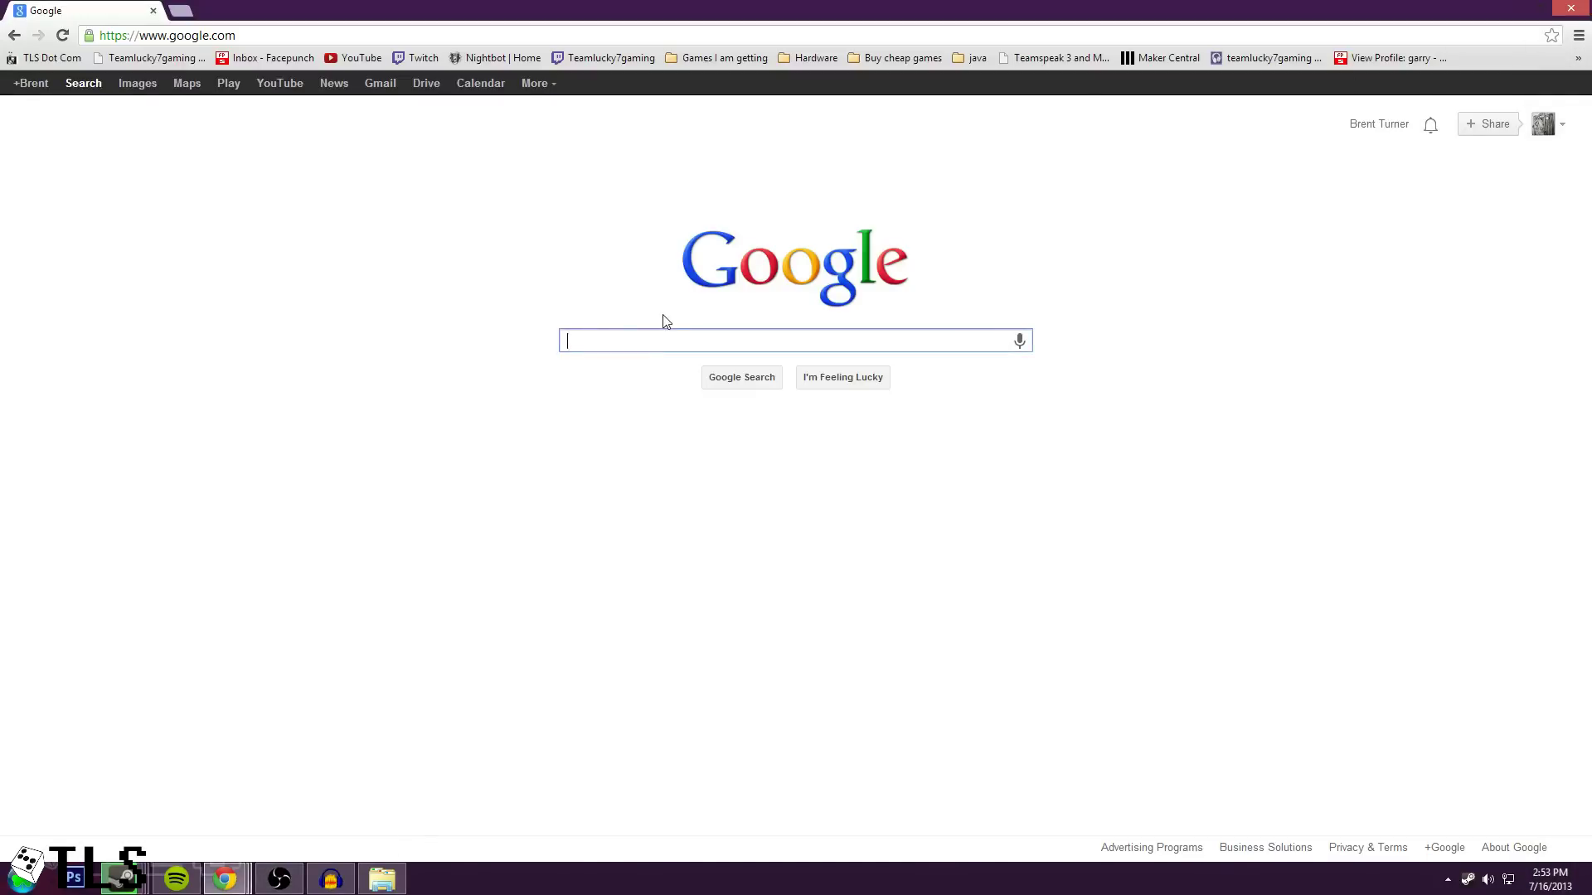
{"action": "type", "text": "nightbot"}
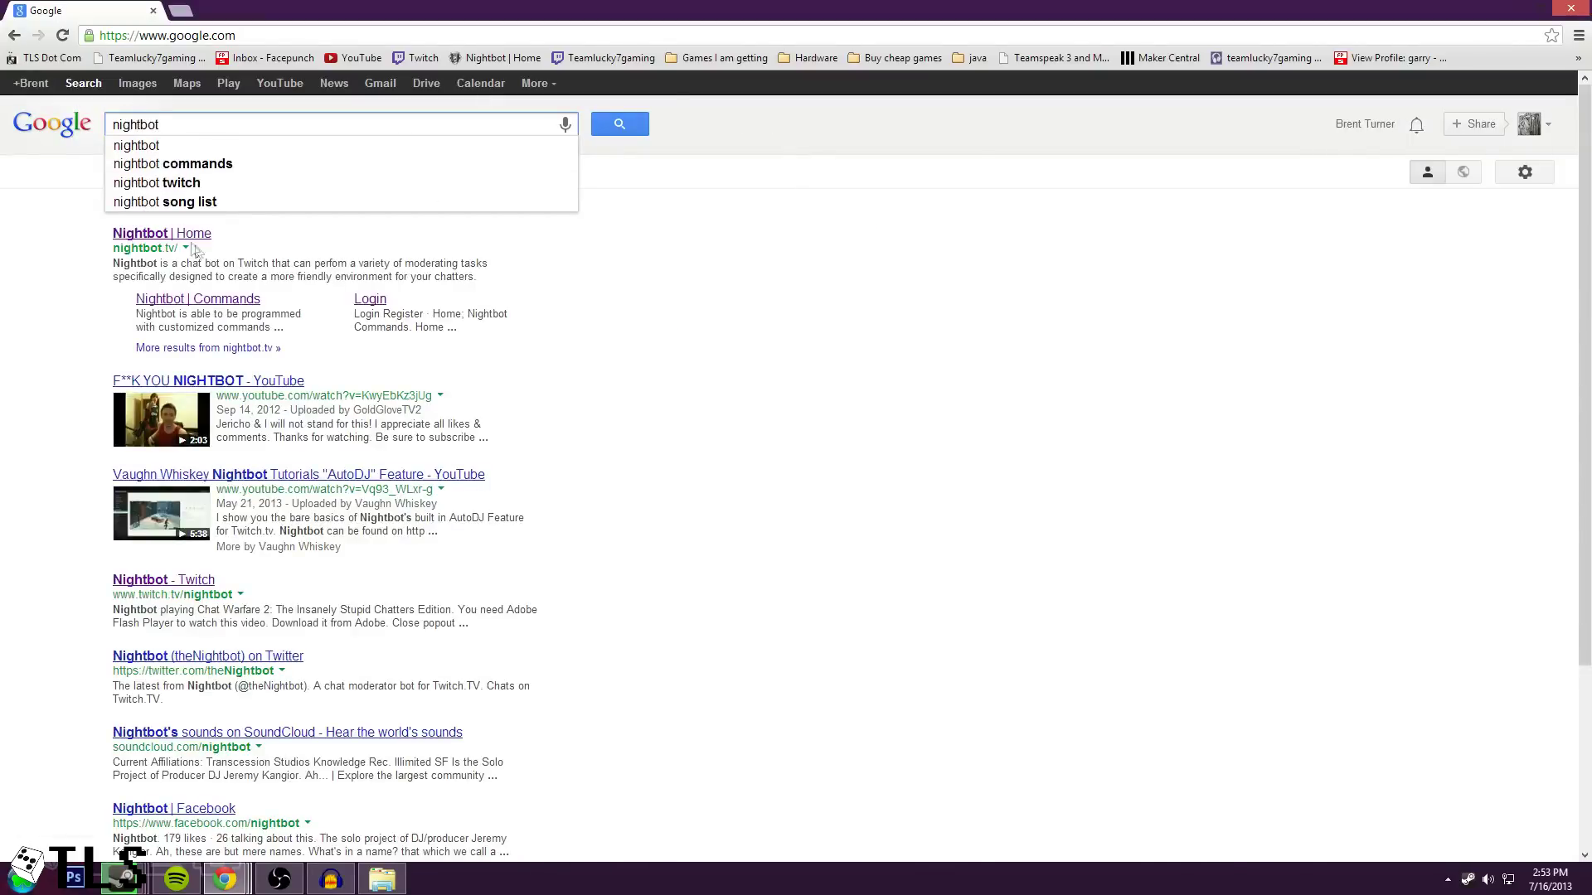
{"action": "left_click", "coordinate": [160, 237]}
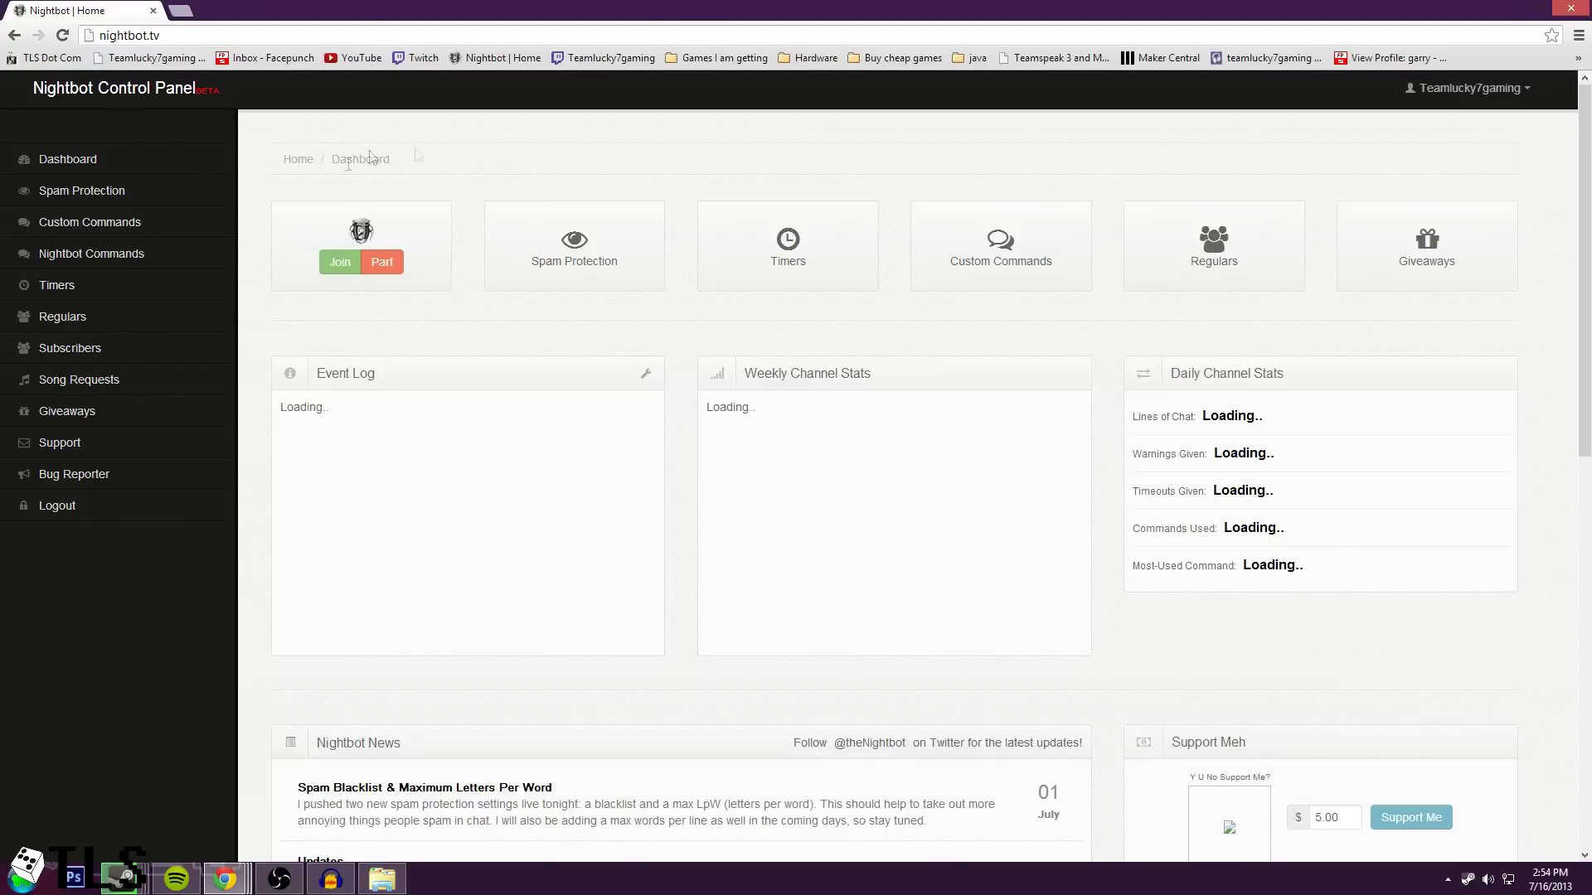
Open the Spam Protection page from the dashboard to view Link Protection and Link Whitelist.
{"action": "left_click", "coordinate": [597, 228]}
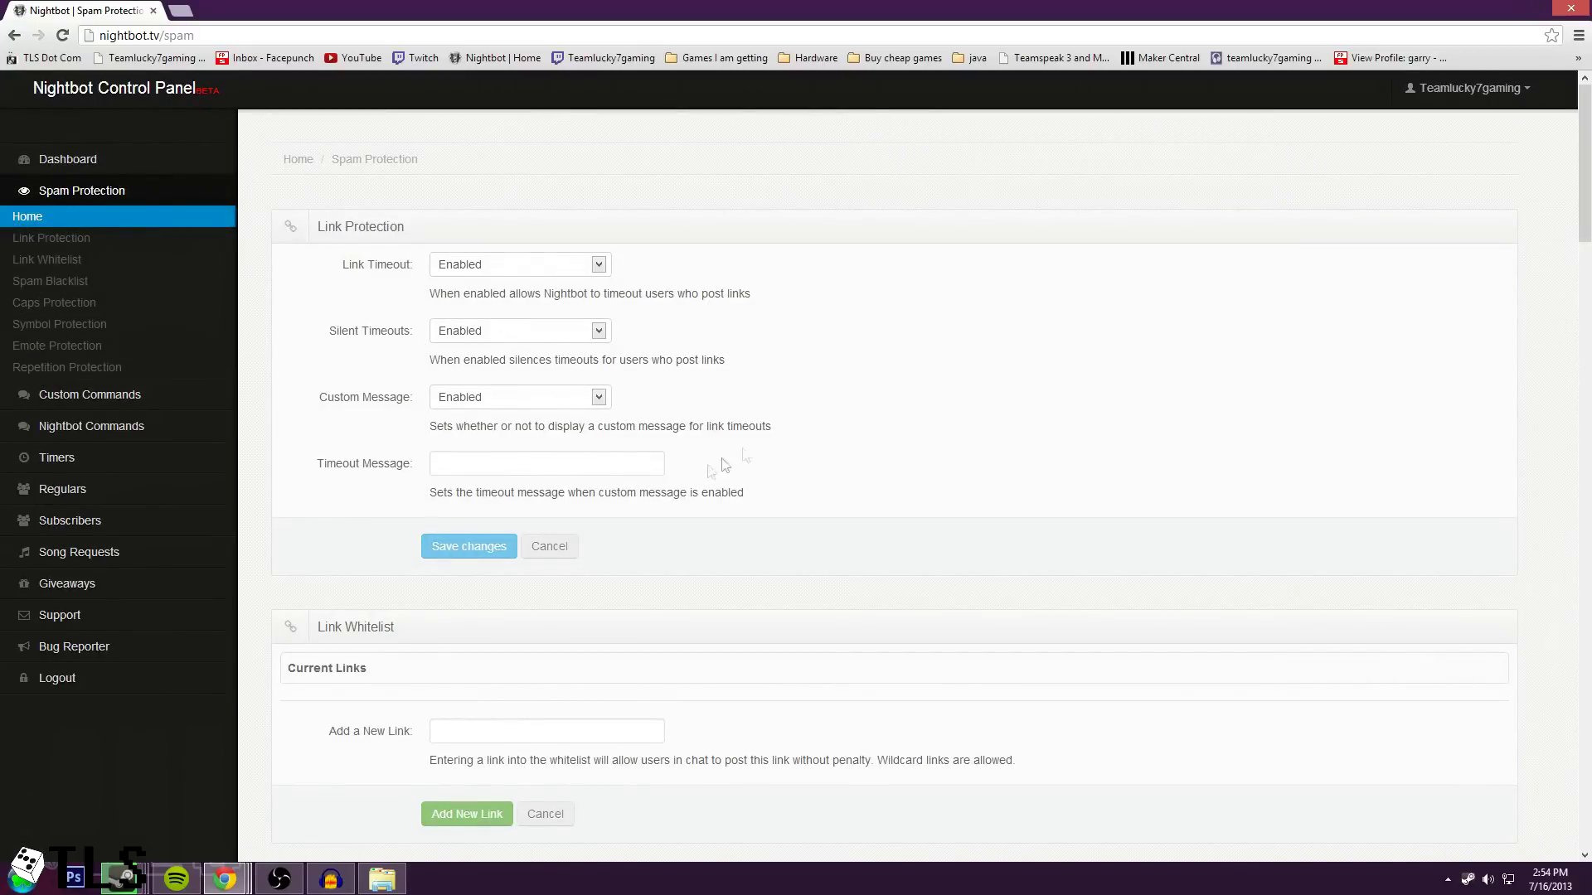
{"action": "scroll", "coordinate": [722, 464], "scroll_direction": "down", "scroll_amount": 2}
{"action": "scroll", "coordinate": [399, 303], "scroll_direction": "down", "scroll_amount": 8}
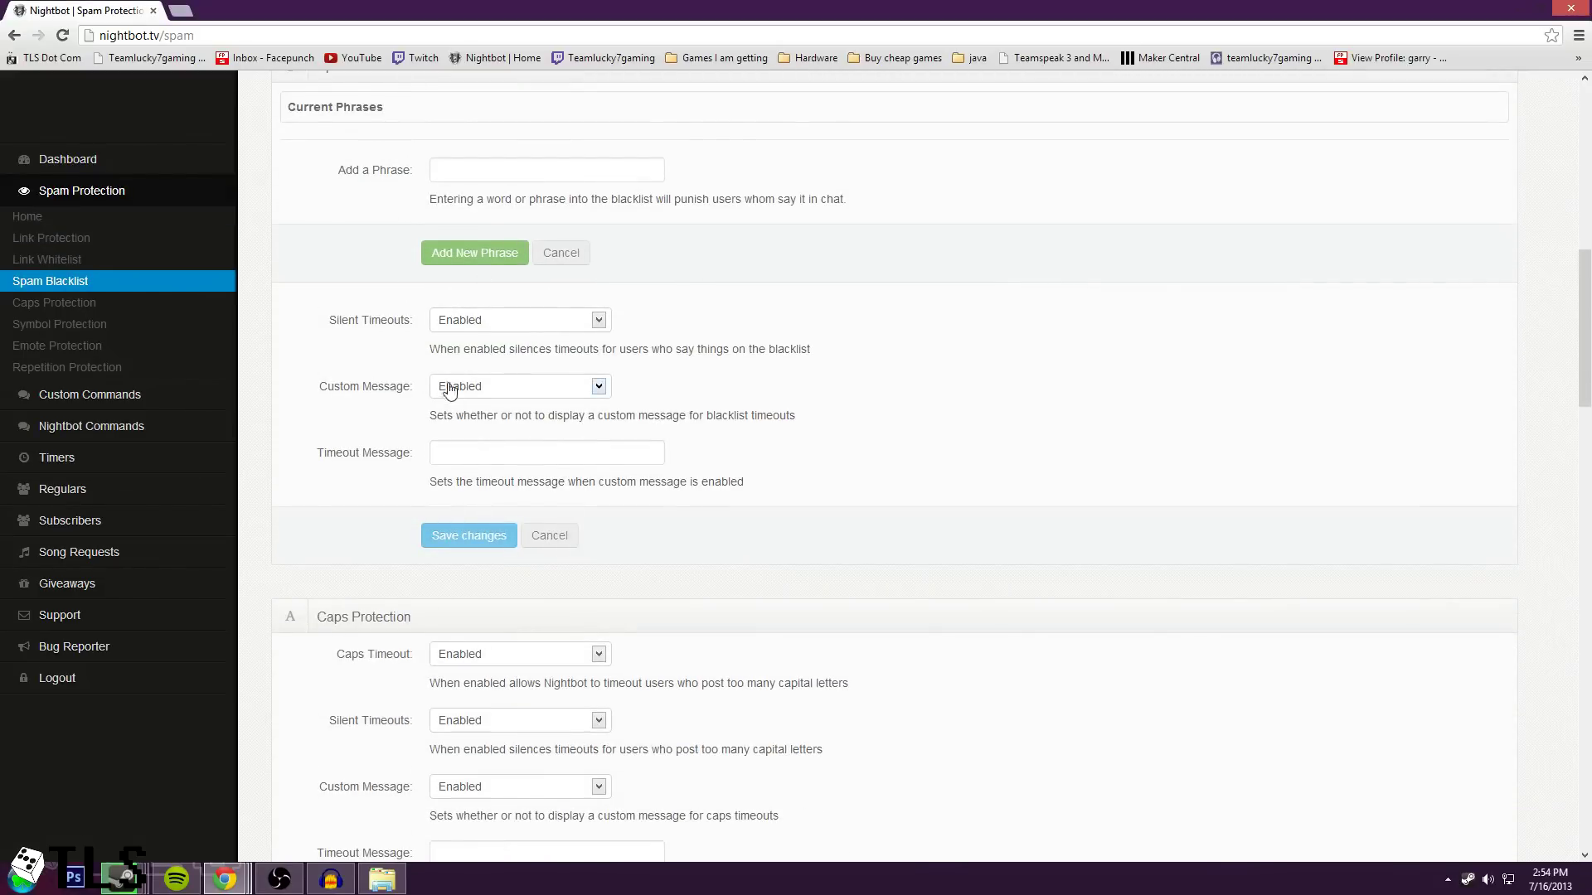
{"action": "scroll", "coordinate": [448, 385], "scroll_direction": "down", "scroll_amount": 5}
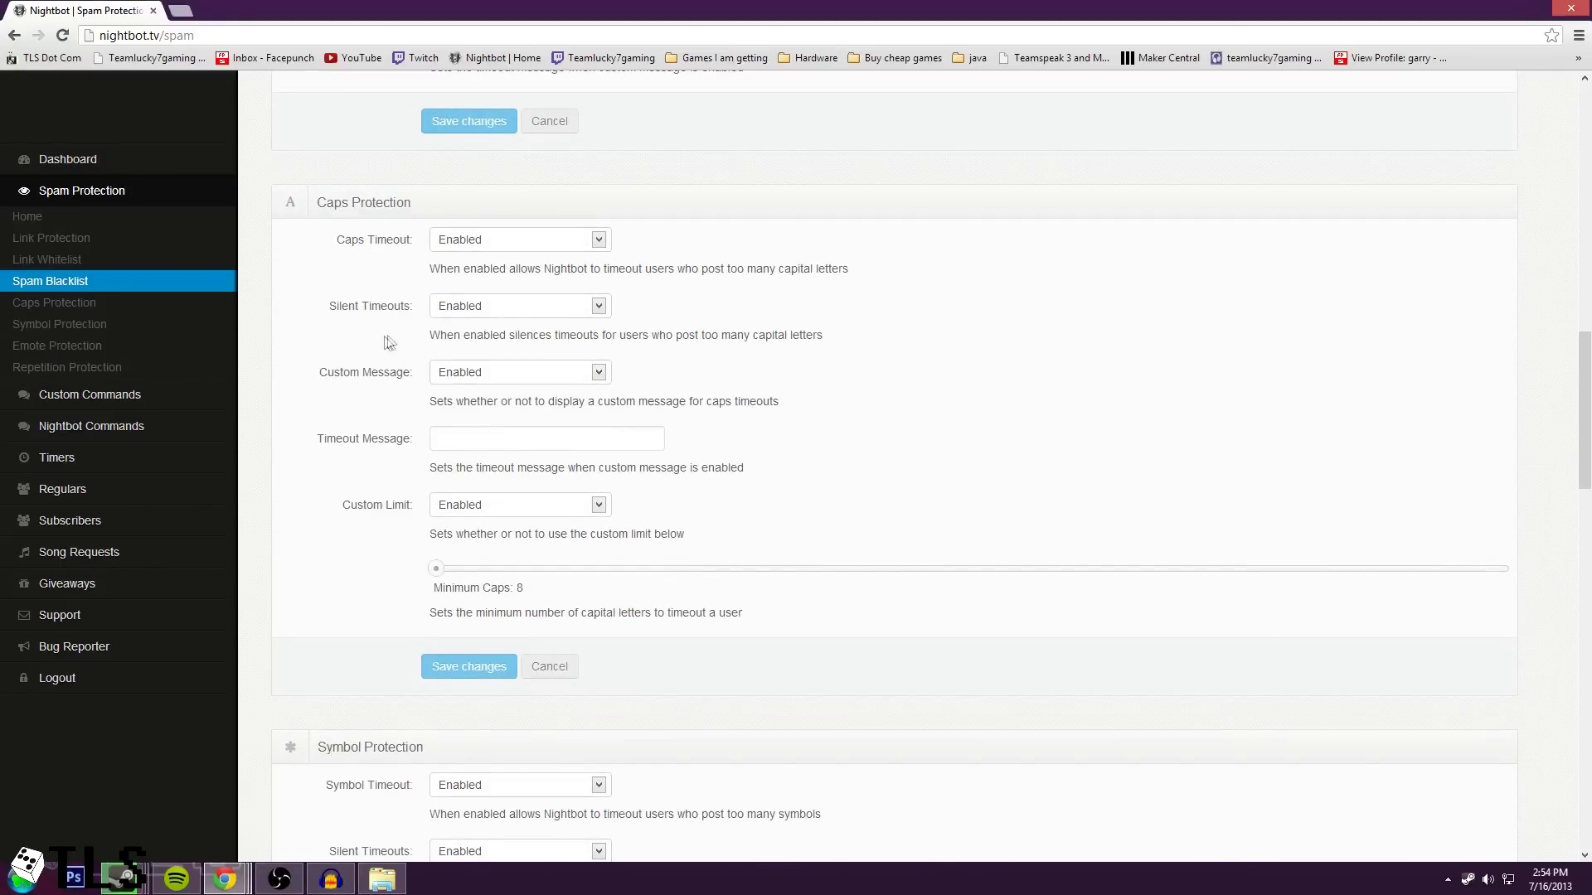
{"action": "scroll", "coordinate": [440, 362], "scroll_direction": "down", "scroll_amount": 2}
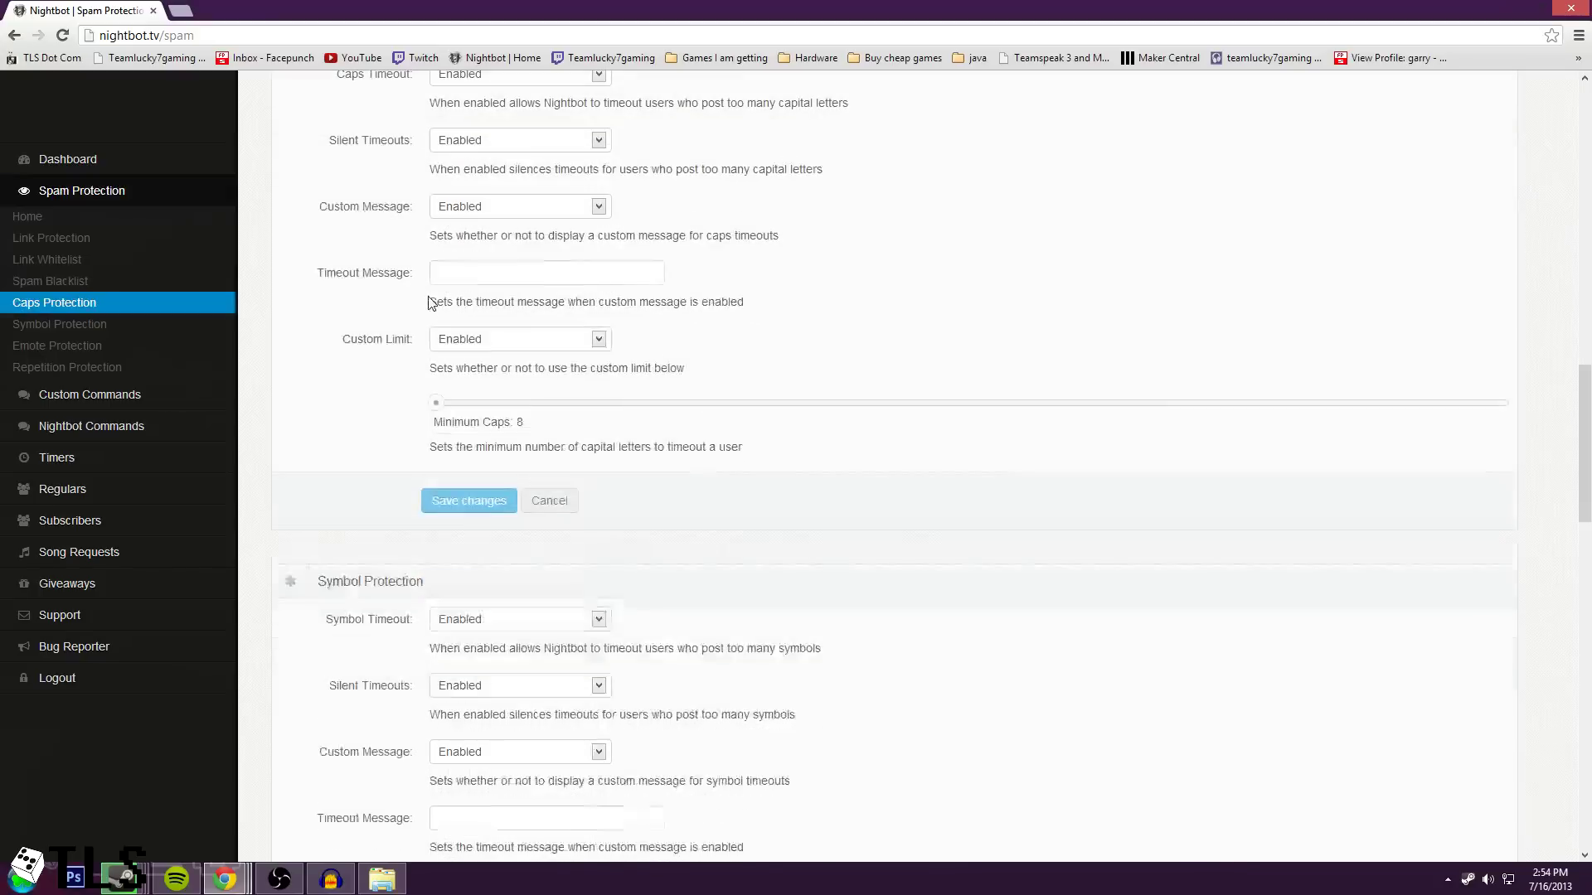
{"action": "scroll", "coordinate": [380, 411], "scroll_direction": "down", "scroll_amount": 1}
{"action": "scroll", "coordinate": [380, 401], "scroll_direction": "down", "scroll_amount": 3}
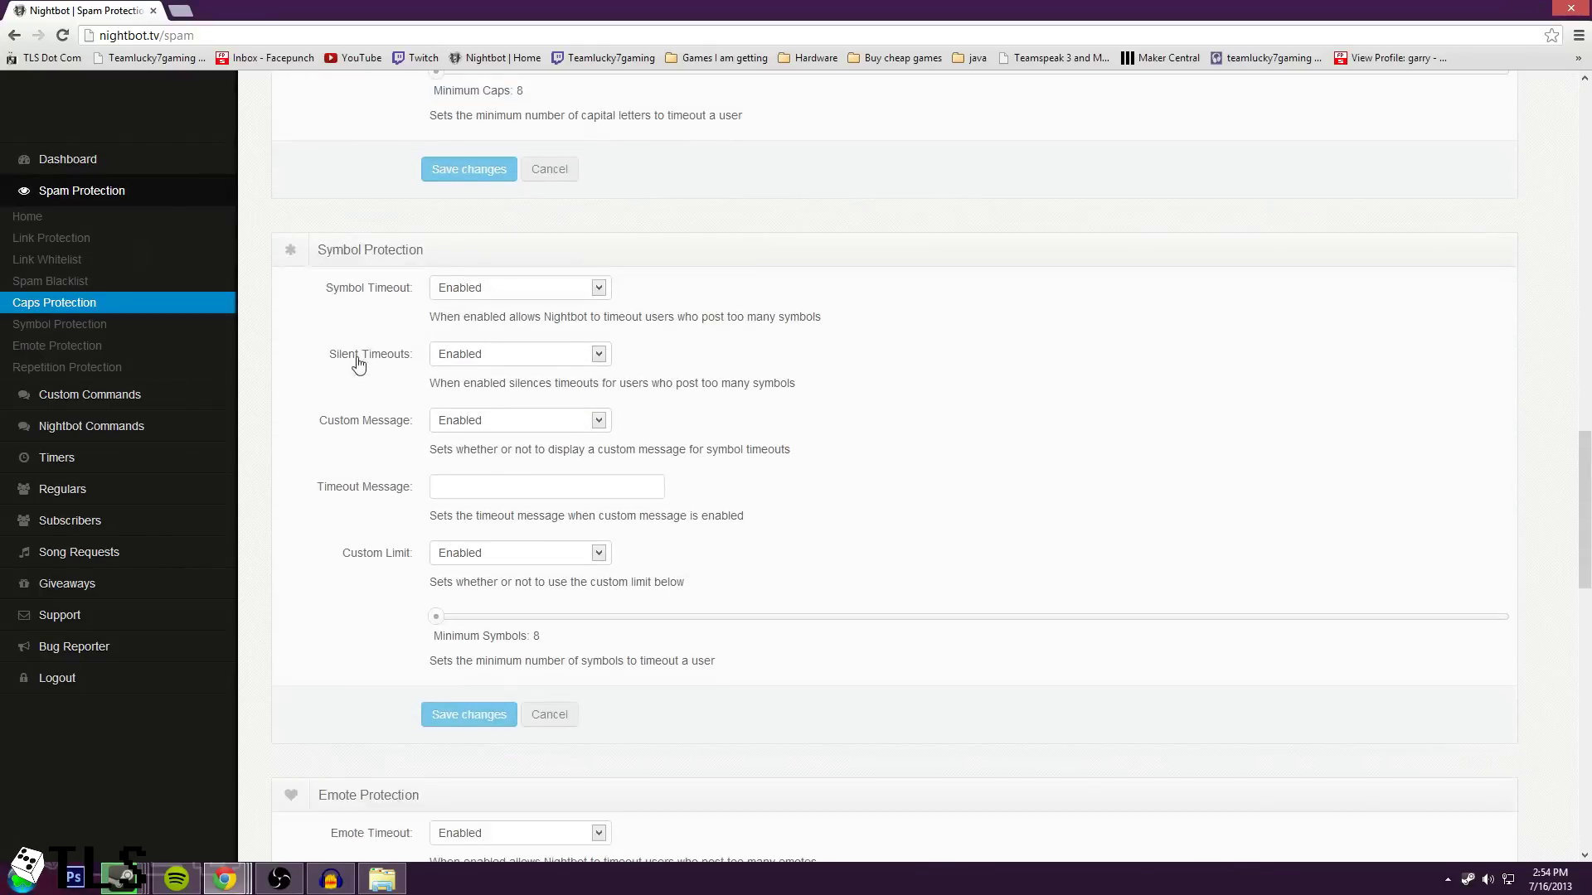
{"action": "scroll", "coordinate": [382, 365], "scroll_direction": "down", "scroll_amount": 4}
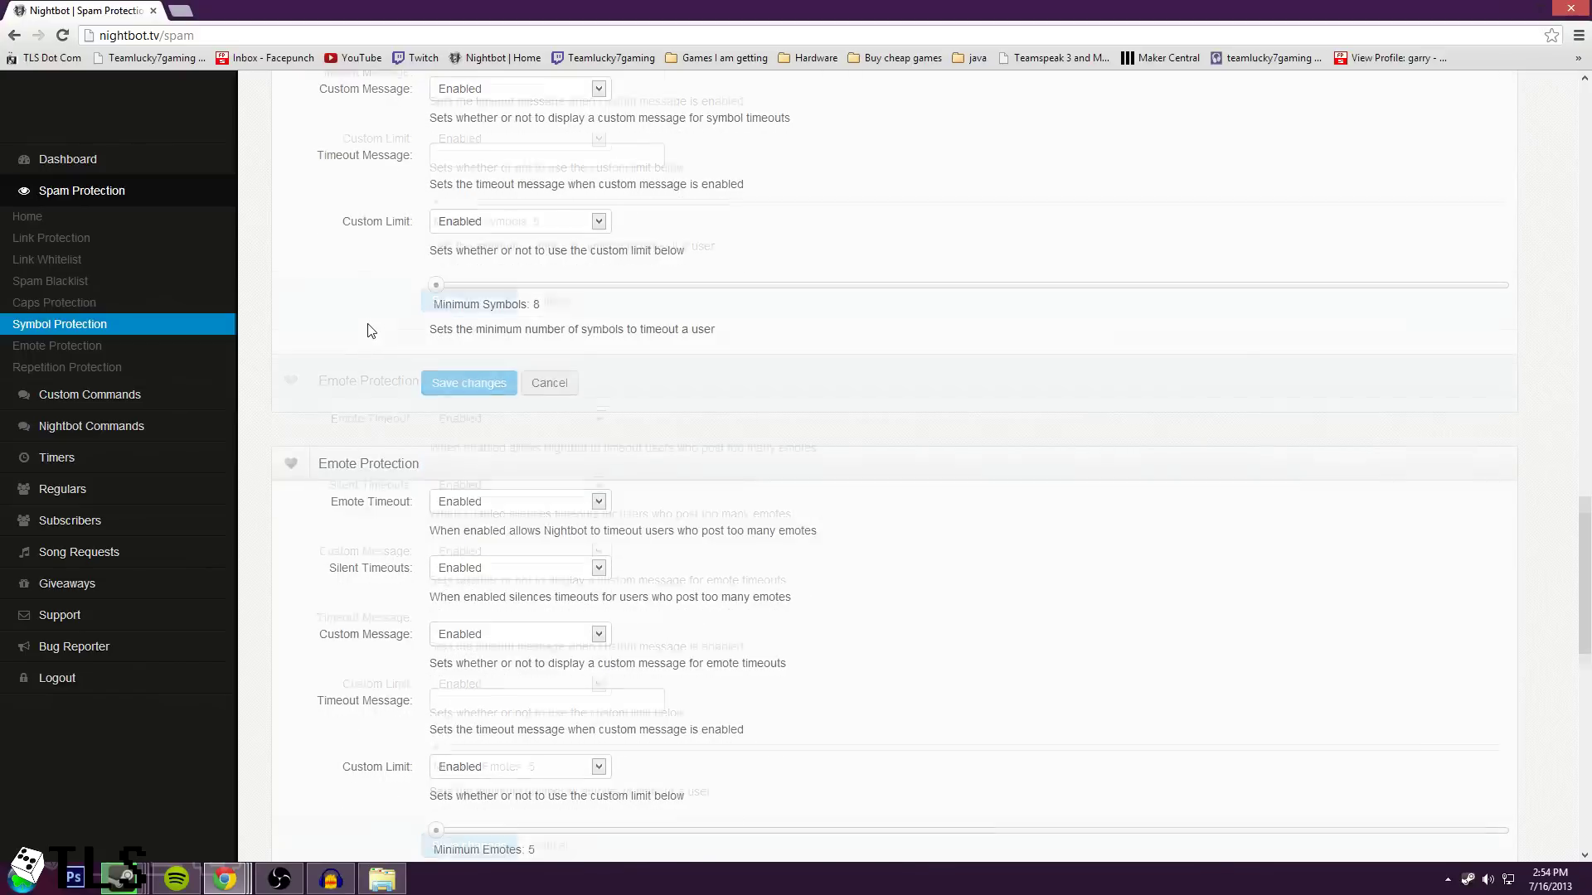
{"action": "scroll", "coordinate": [365, 327], "scroll_direction": "down", "scroll_amount": 1}
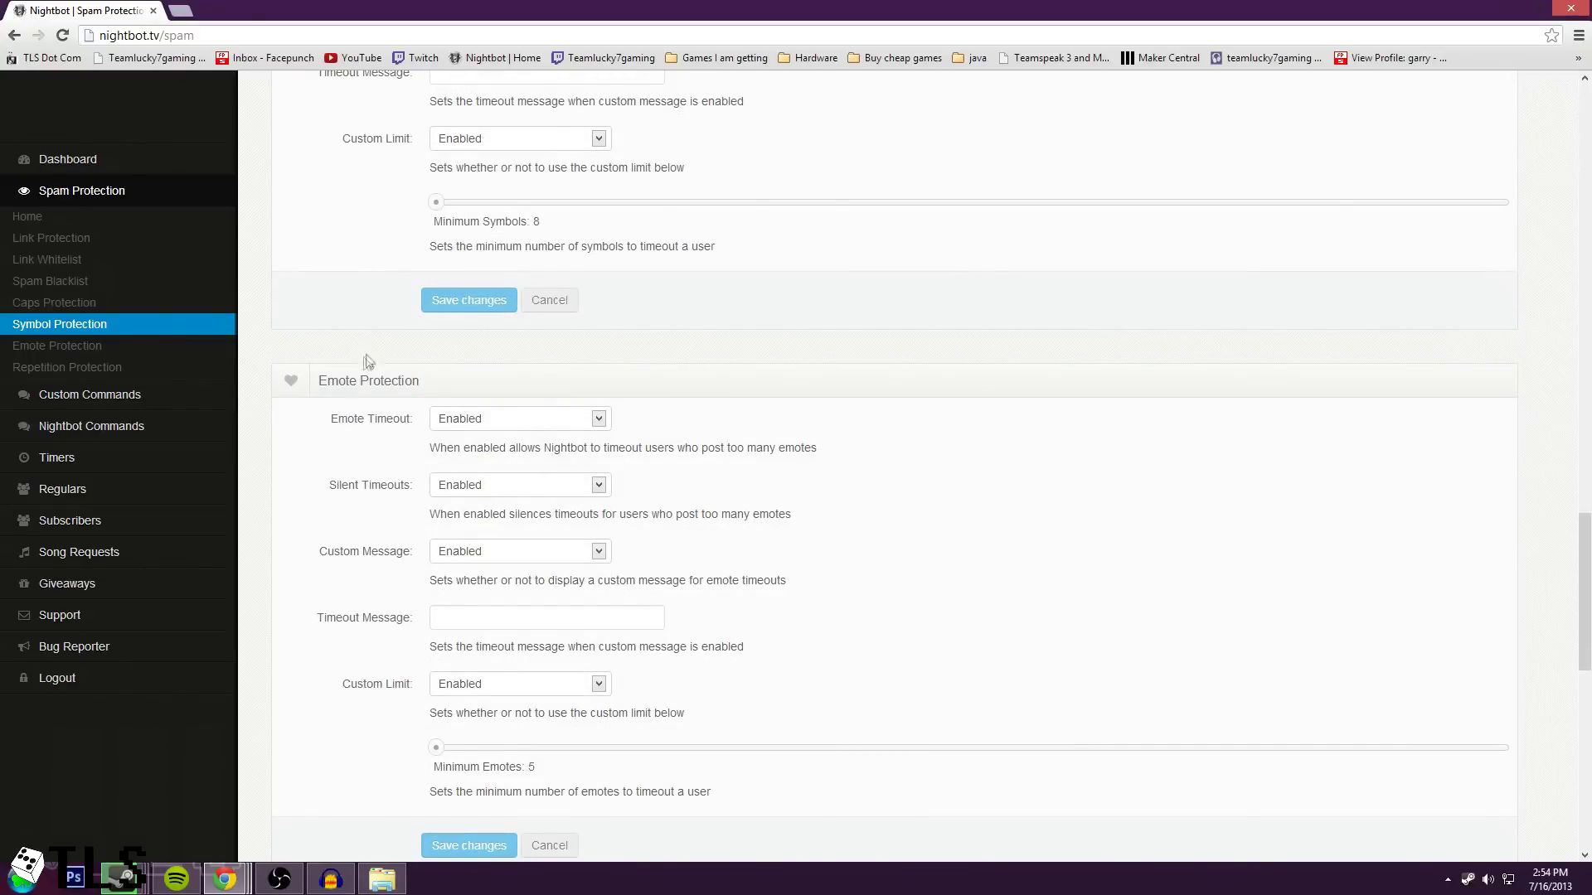
{"action": "scroll", "coordinate": [370, 371], "scroll_direction": "down", "scroll_amount": 9}
{"action": "scroll", "coordinate": [370, 357], "scroll_direction": "down", "scroll_amount": 1}
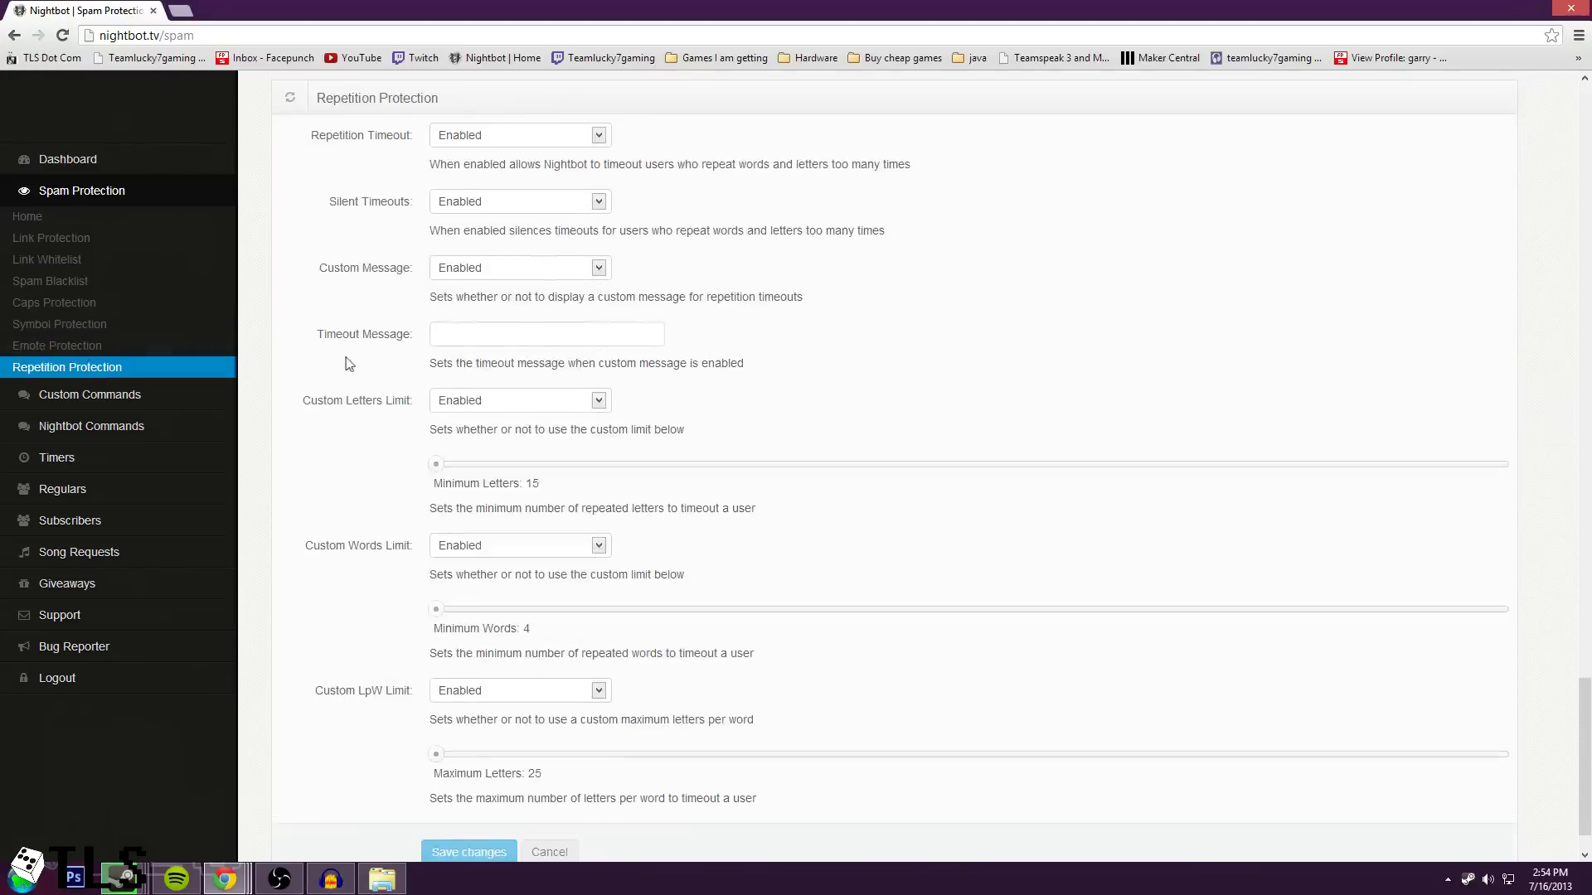
{"action": "scroll", "coordinate": [586, 398], "scroll_direction": "down", "scroll_amount": 1}
{"action": "scroll", "coordinate": [579, 373], "scroll_direction": "up", "scroll_amount": 10}
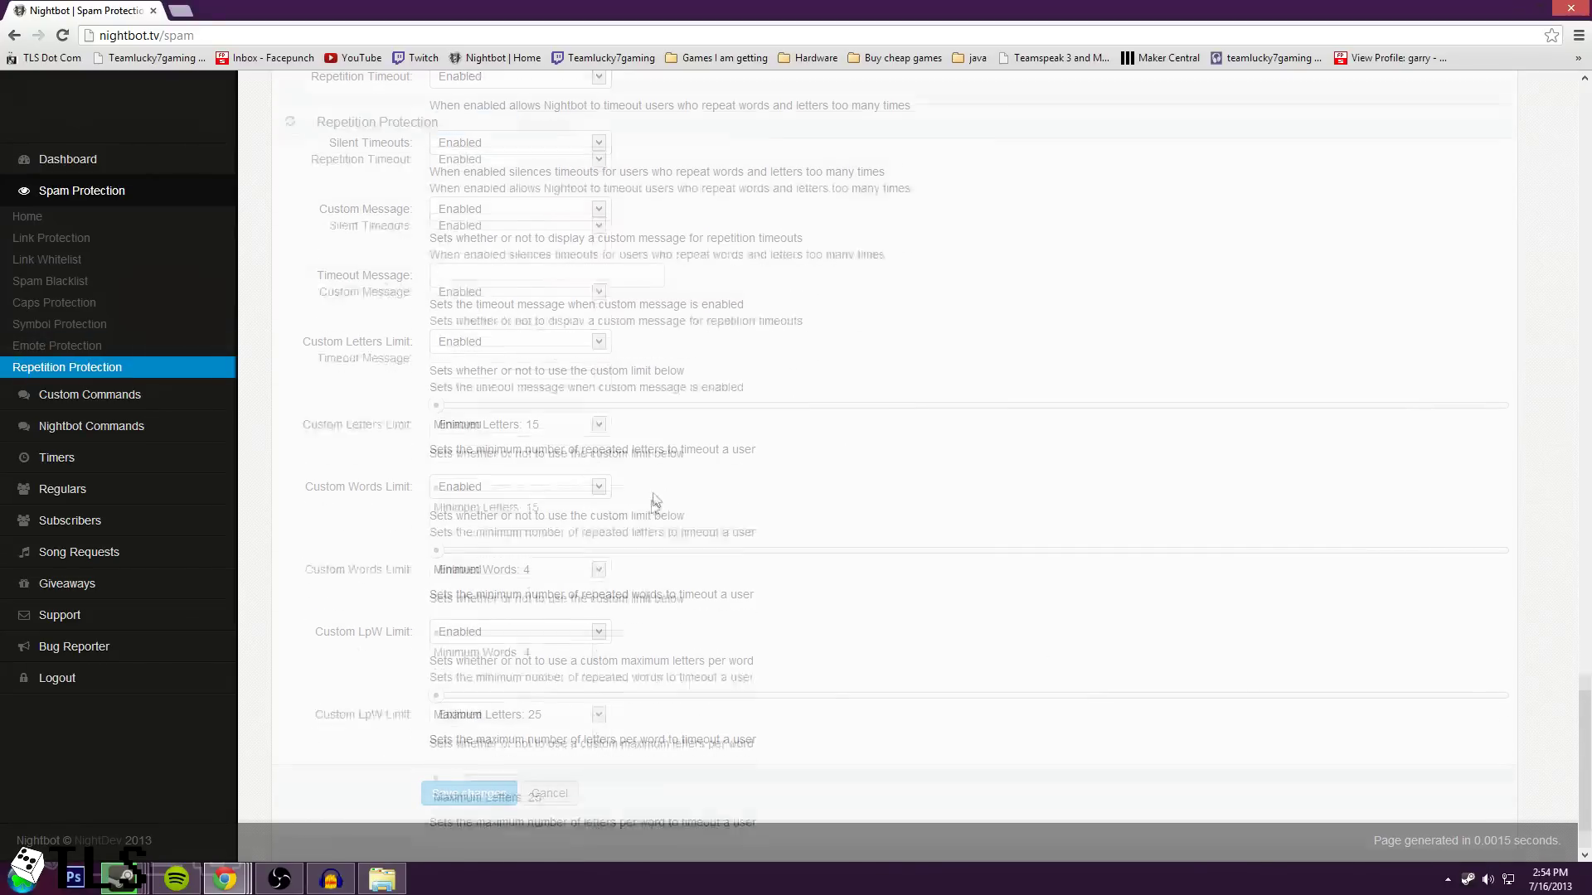
{"action": "scroll", "coordinate": [642, 518], "scroll_direction": "up", "scroll_amount": 10}
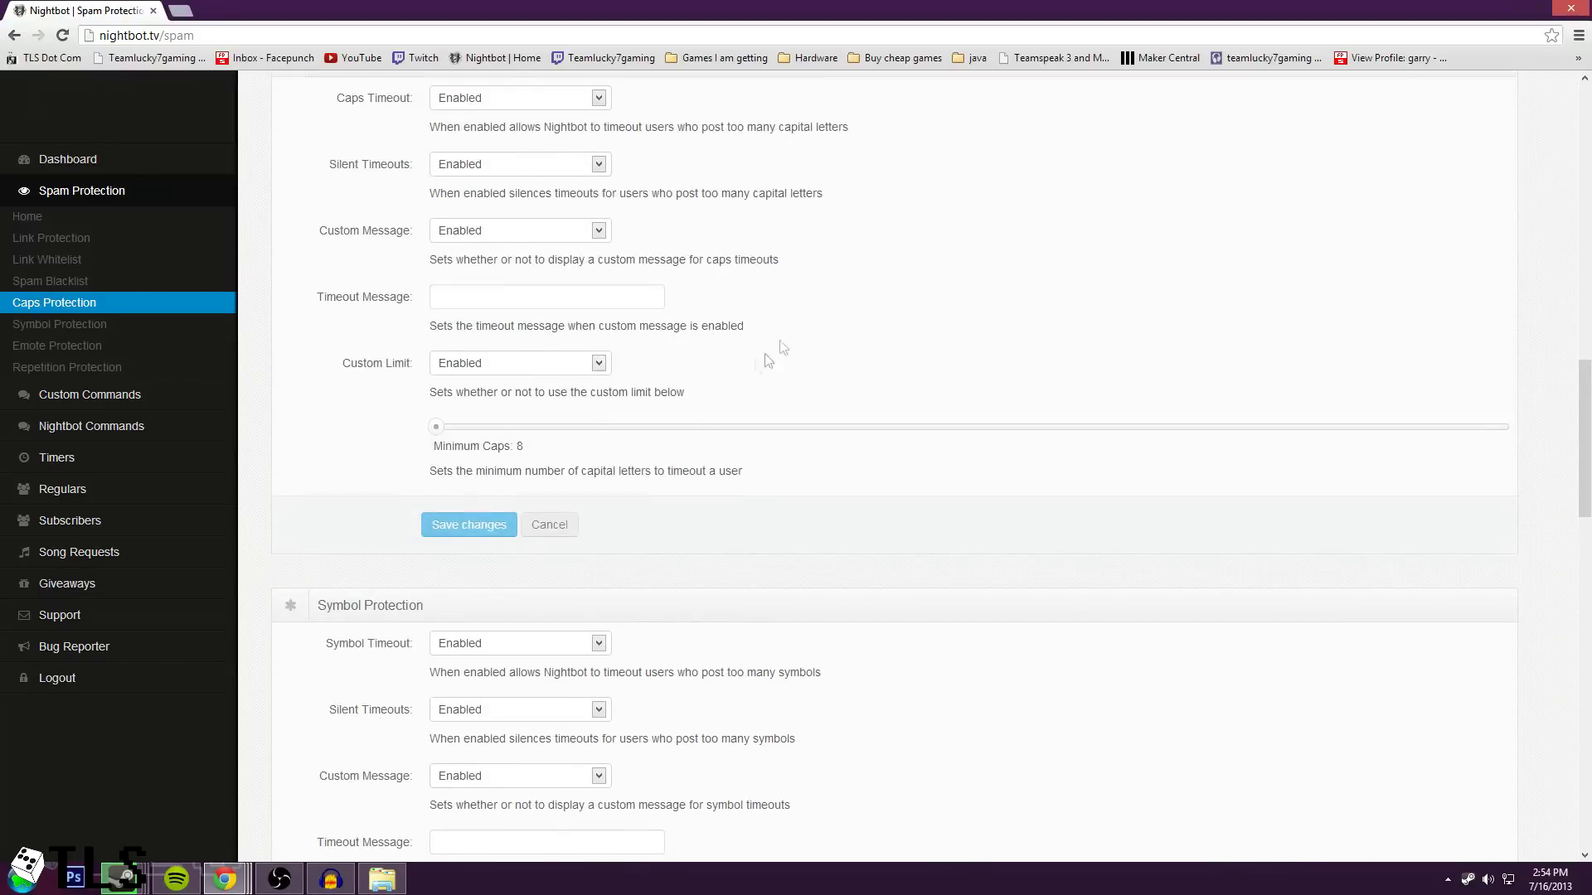
{"action": "scroll", "coordinate": [764, 356], "scroll_direction": "up", "scroll_amount": 13}
{"action": "scroll", "coordinate": [733, 370], "scroll_direction": "up", "scroll_amount": 4}
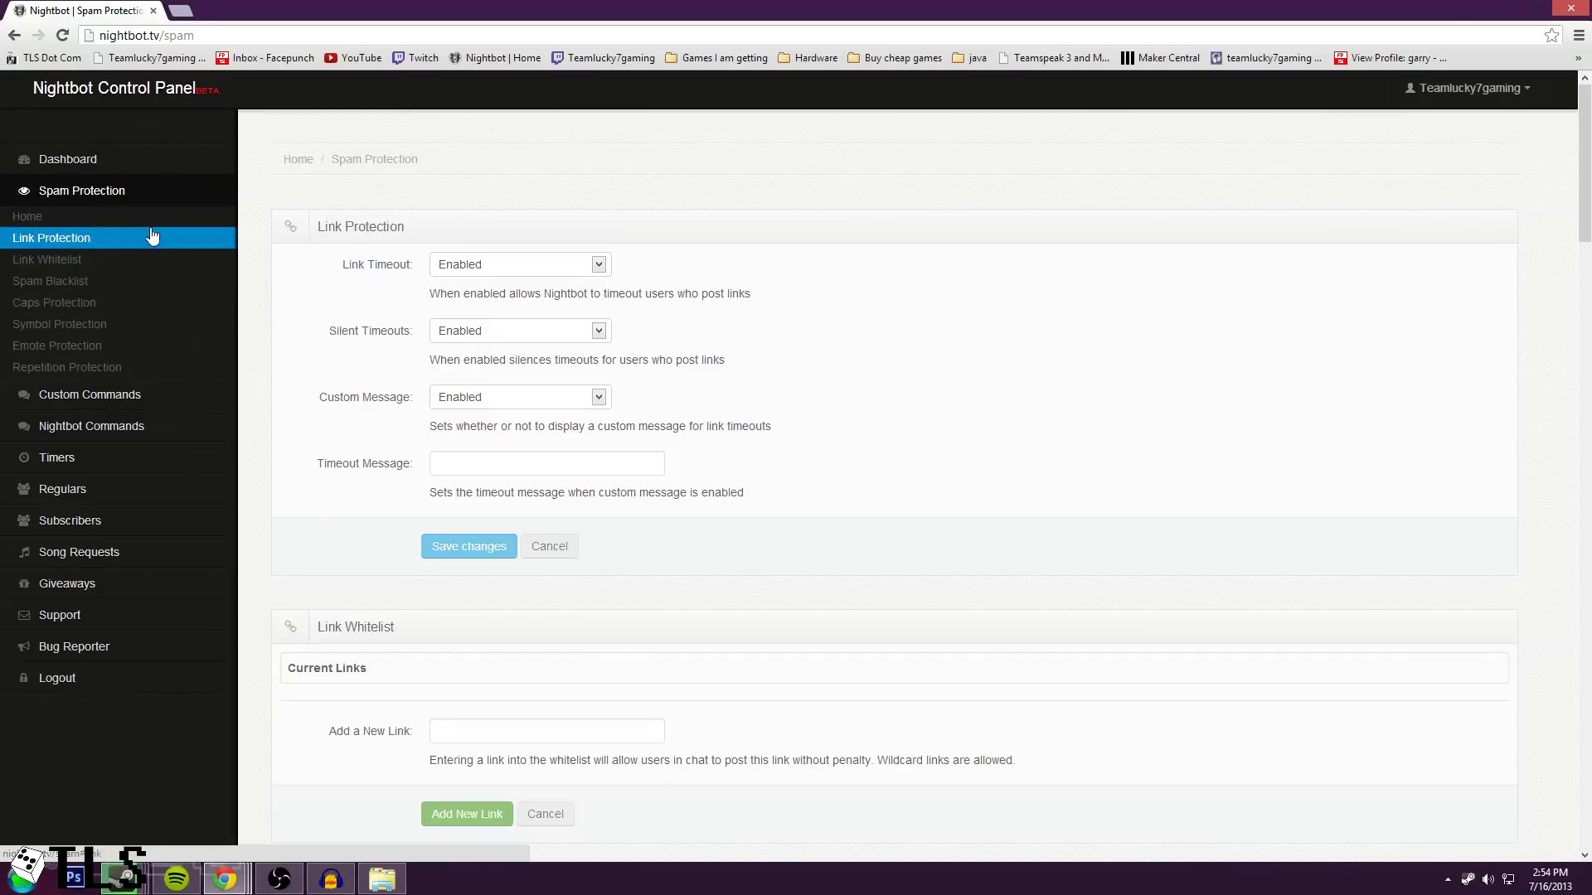
{"action": "left_click", "coordinate": [120, 400]}
Review the Custom Commands table, highlighting the !com command and the !kids row.
{"action": "left_click", "coordinate": [79, 423]}
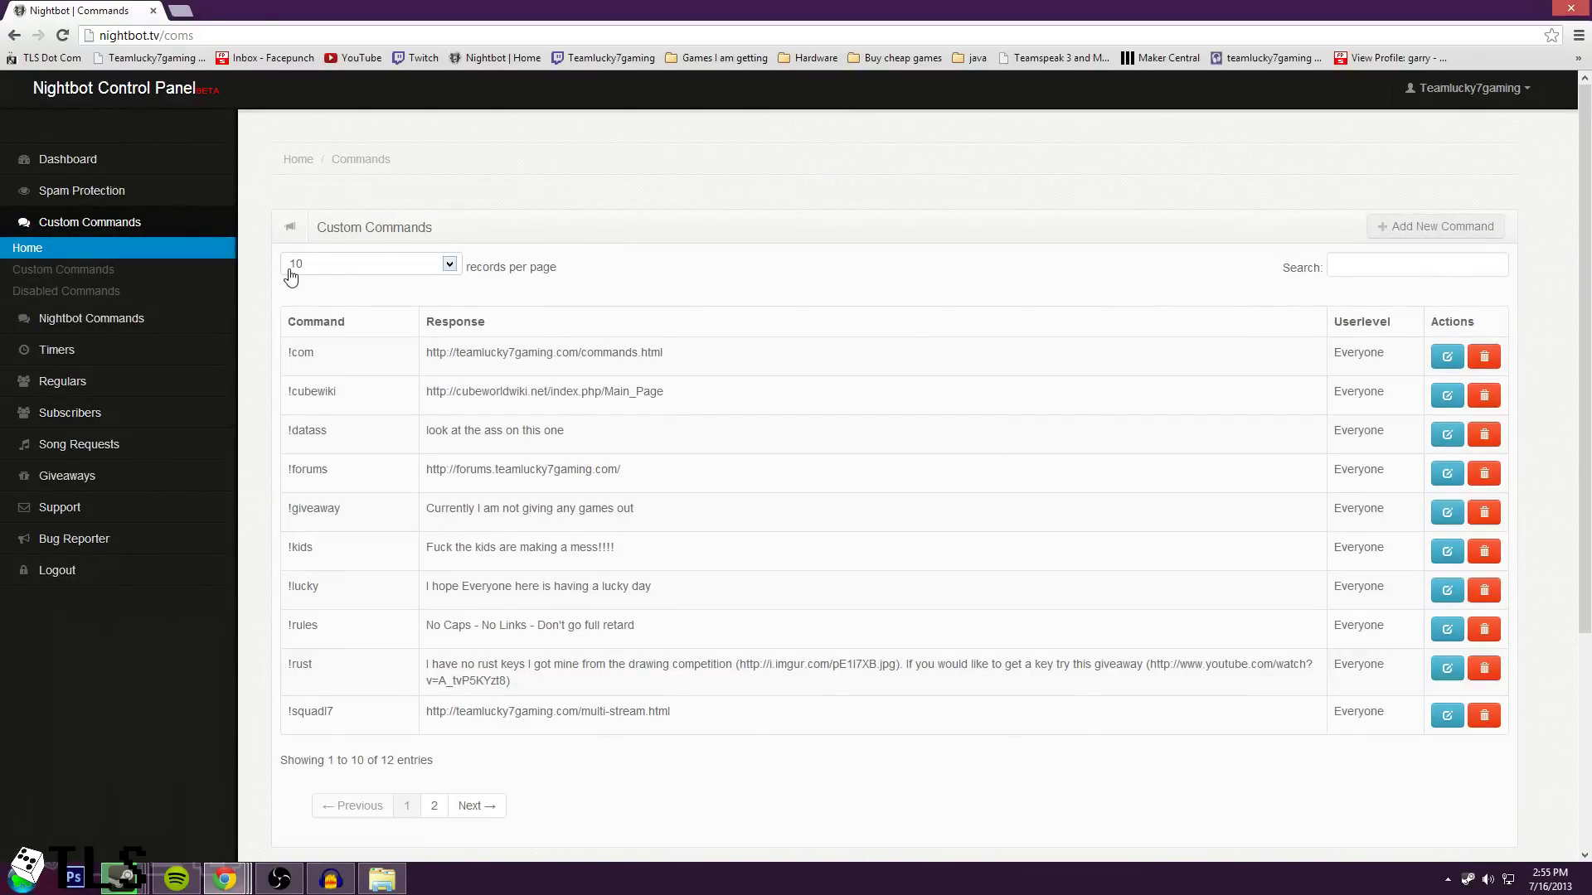
{"action": "left_click_drag", "start_coordinate": [328, 354], "coordinate": [286, 353]}
{"action": "left_click_drag", "start_coordinate": [341, 547], "coordinate": [467, 565]}
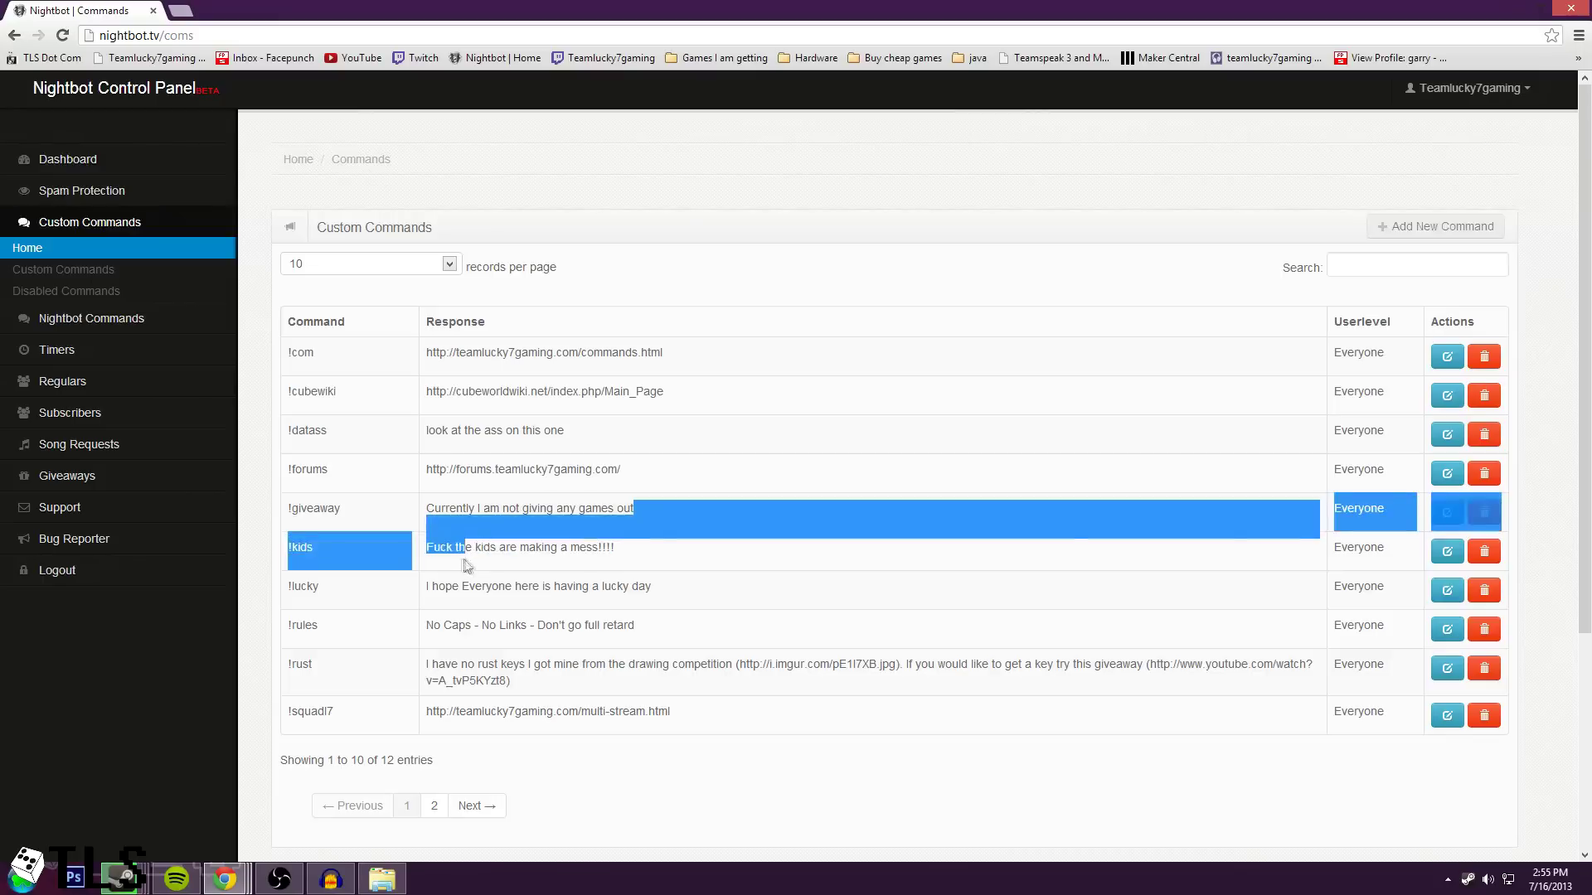
{"action": "left_click", "coordinate": [467, 565]}
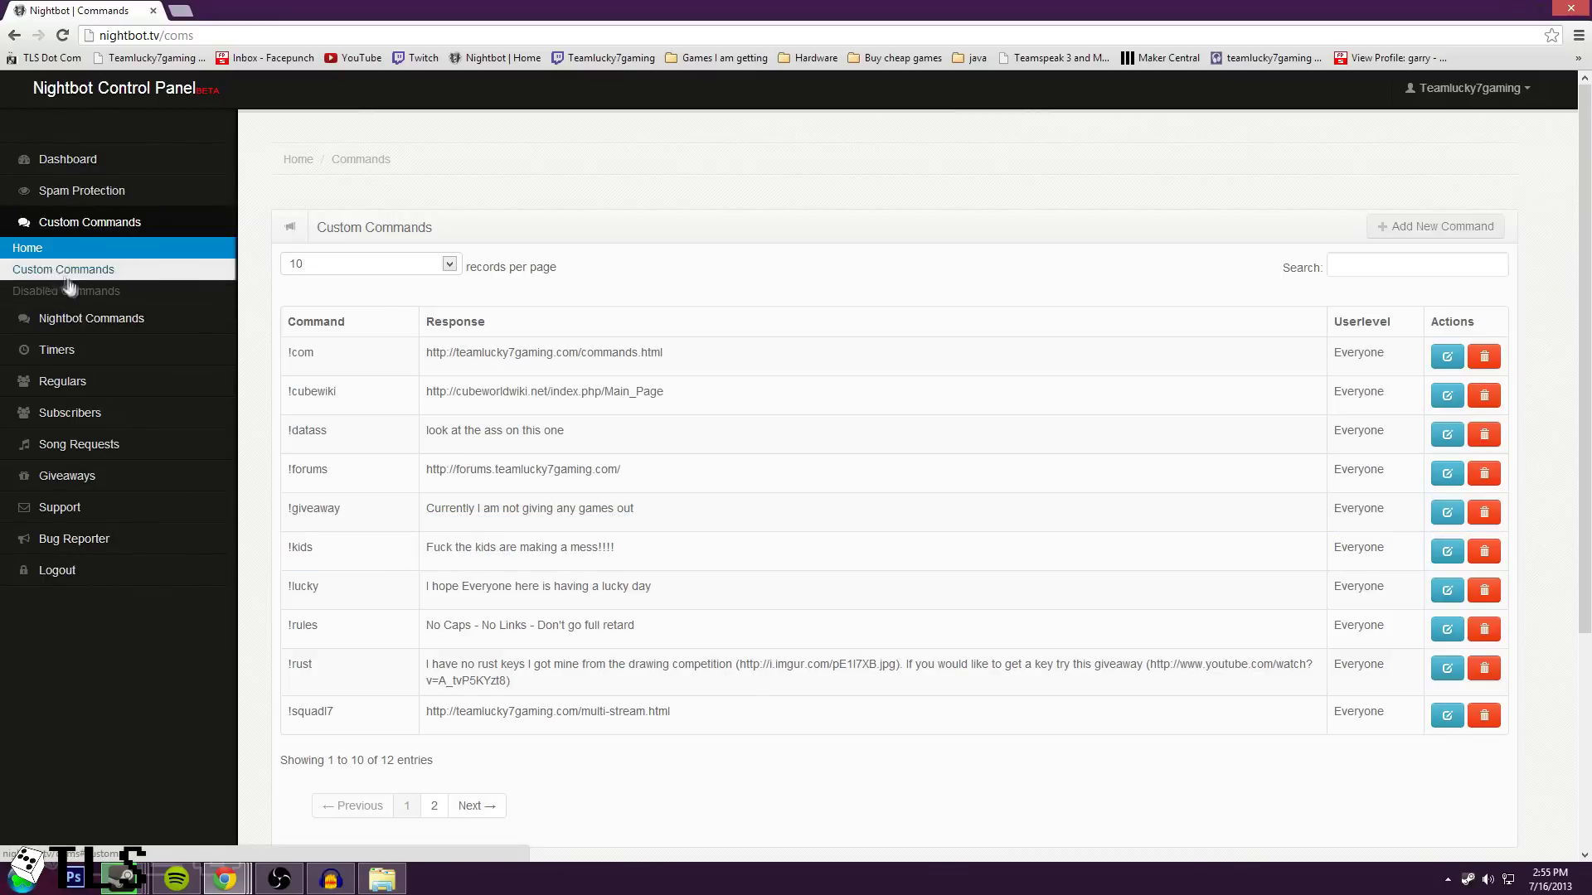
{"action": "left_click", "coordinate": [66, 318]}
Read through the Broadcaster, Custom and General Commands on the Nightbot Commands reference page.
{"action": "left_click", "coordinate": [124, 352]}
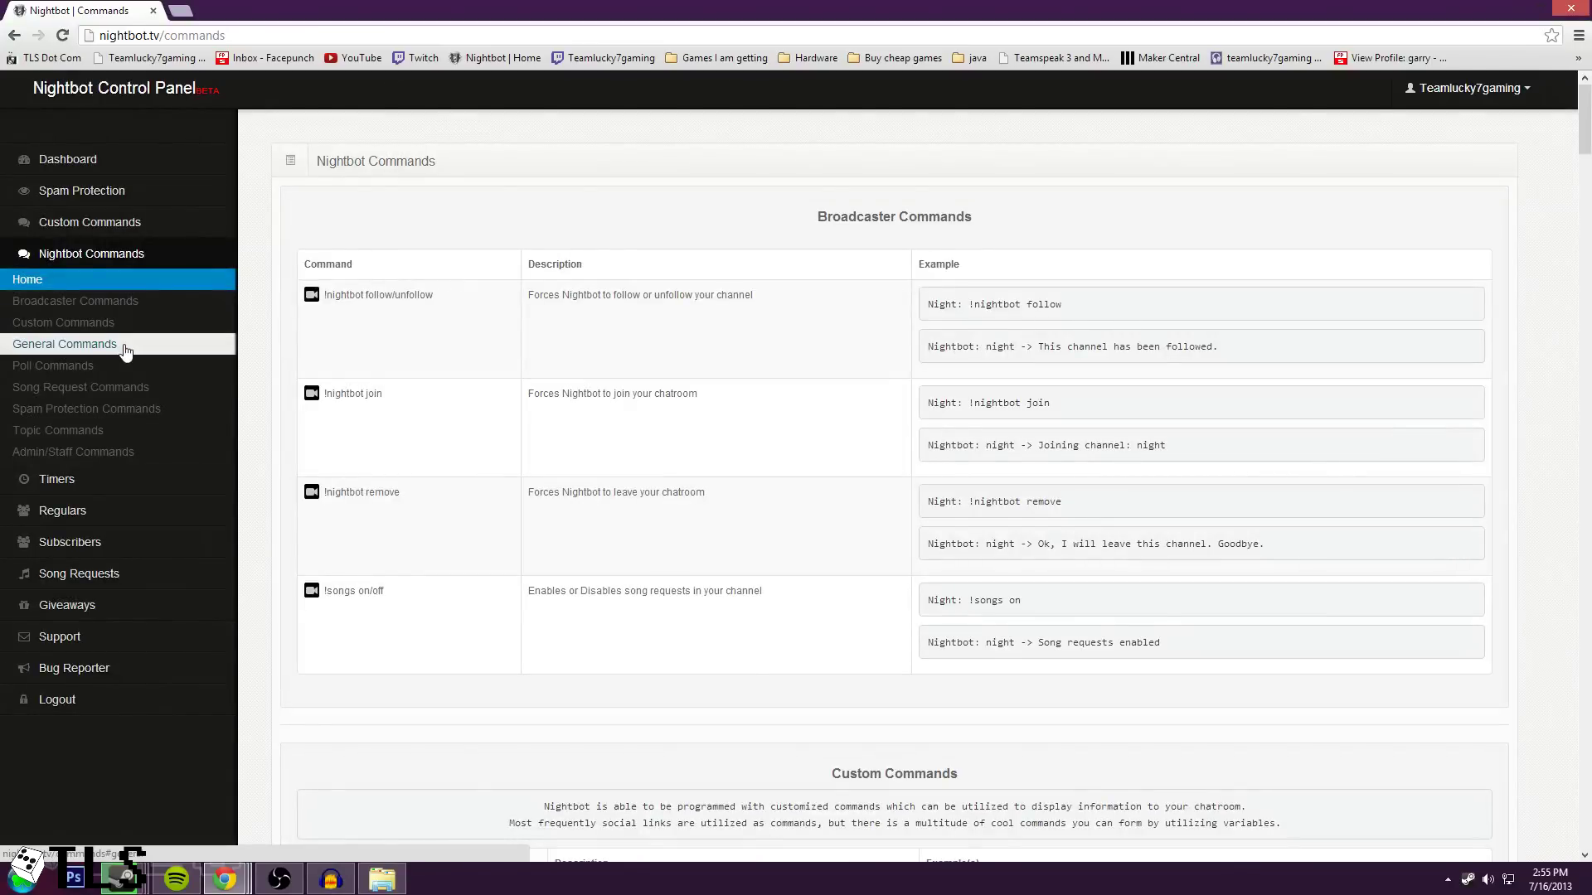
{"action": "scroll", "coordinate": [408, 491], "scroll_direction": "down", "scroll_amount": 1}
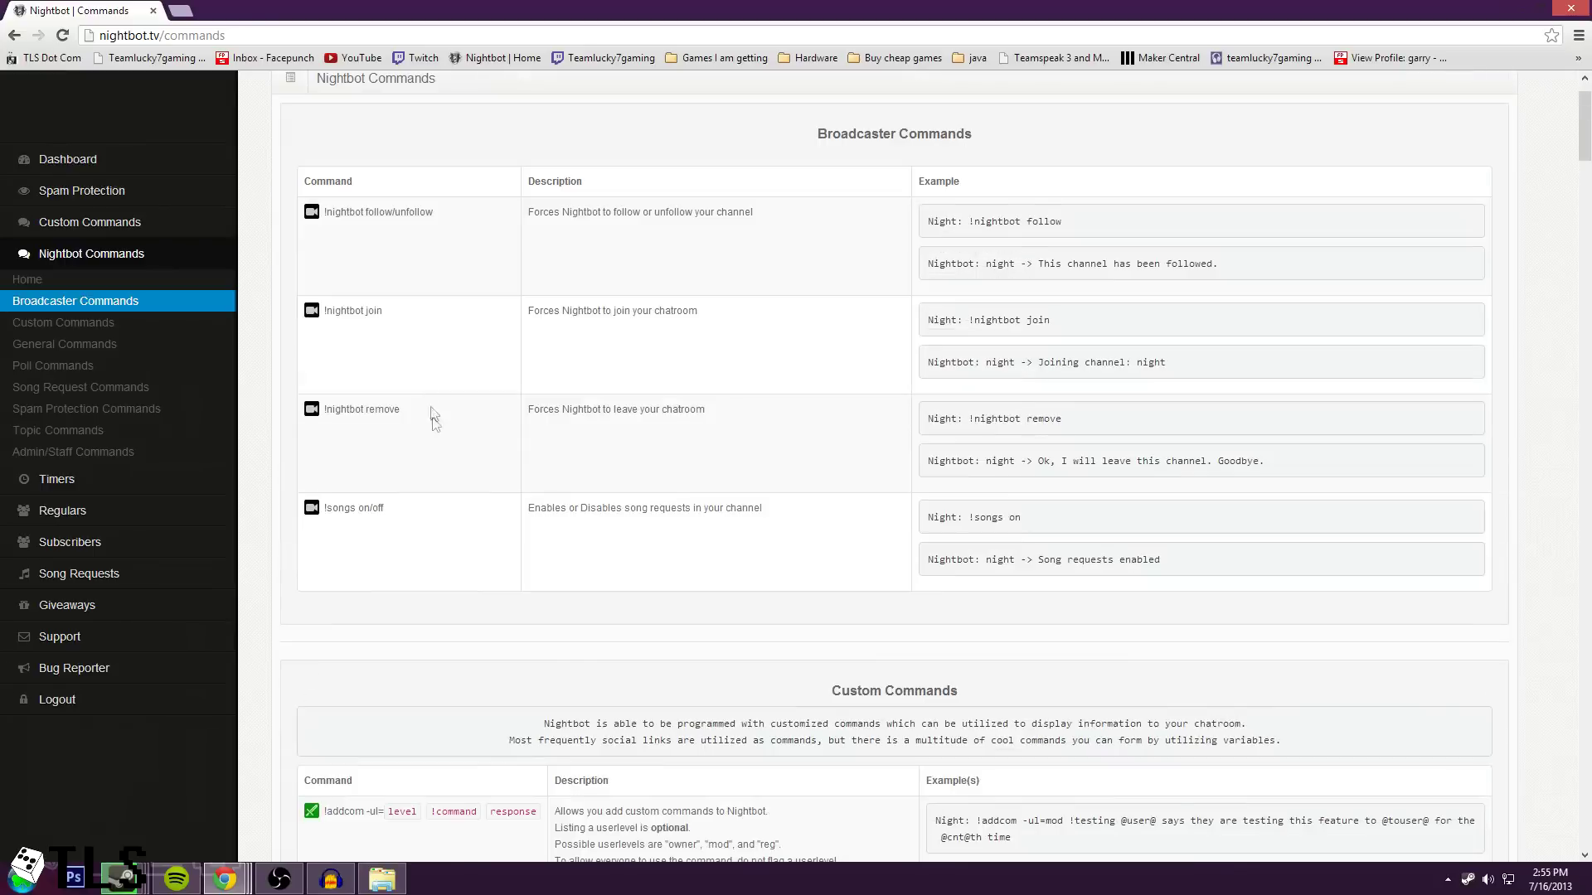
{"action": "scroll", "coordinate": [505, 493], "scroll_direction": "down", "scroll_amount": 5}
{"action": "scroll", "coordinate": [502, 668], "scroll_direction": "down", "scroll_amount": 1}
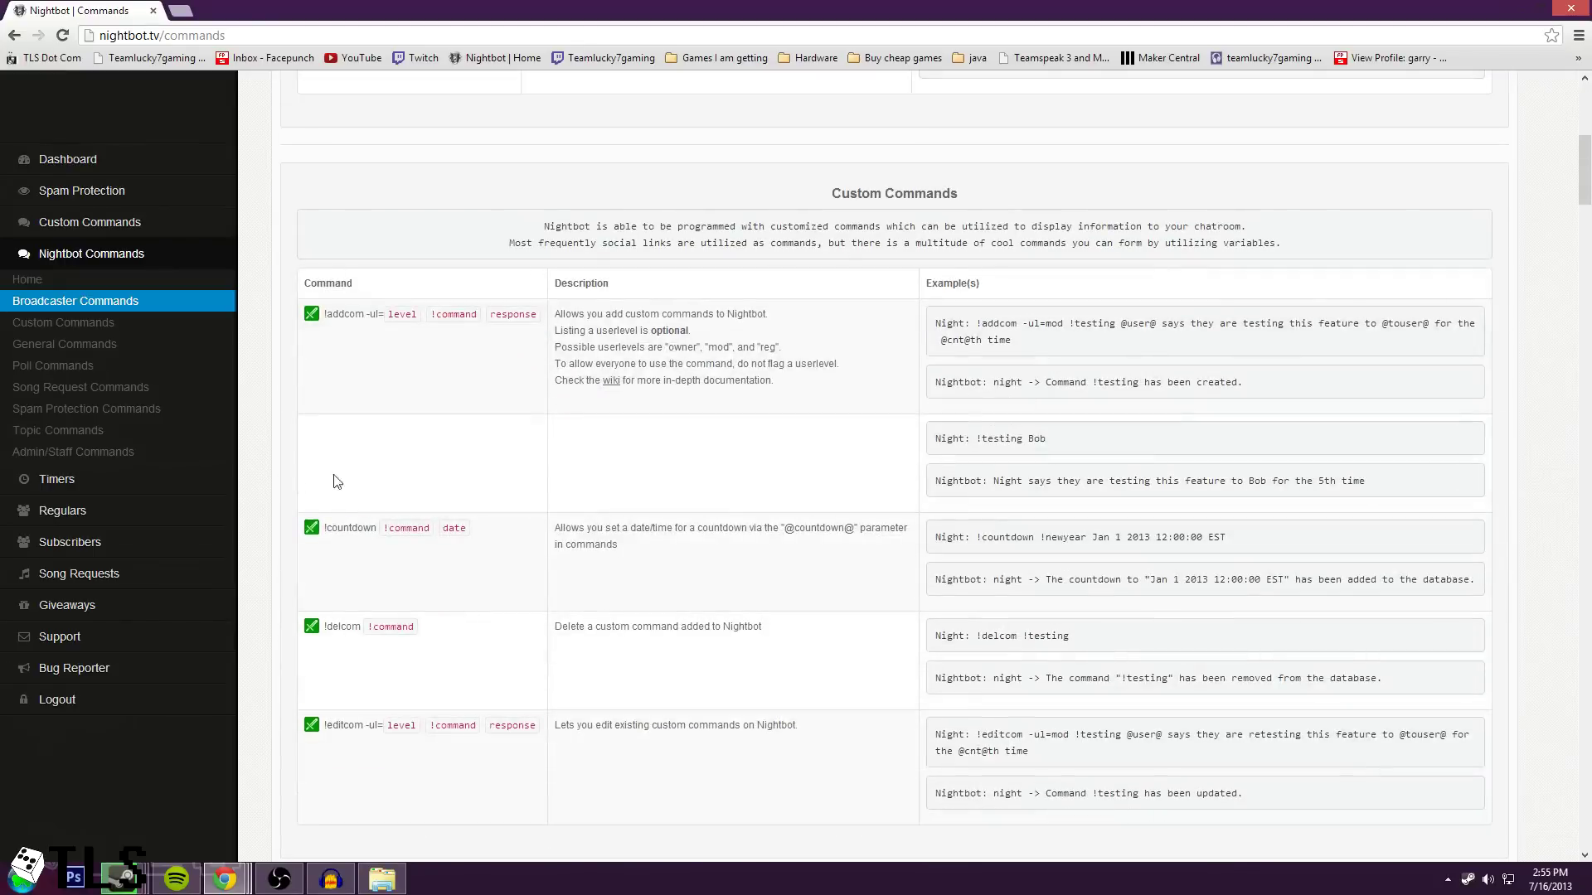
{"action": "scroll", "coordinate": [739, 625], "scroll_direction": "down", "scroll_amount": 1}
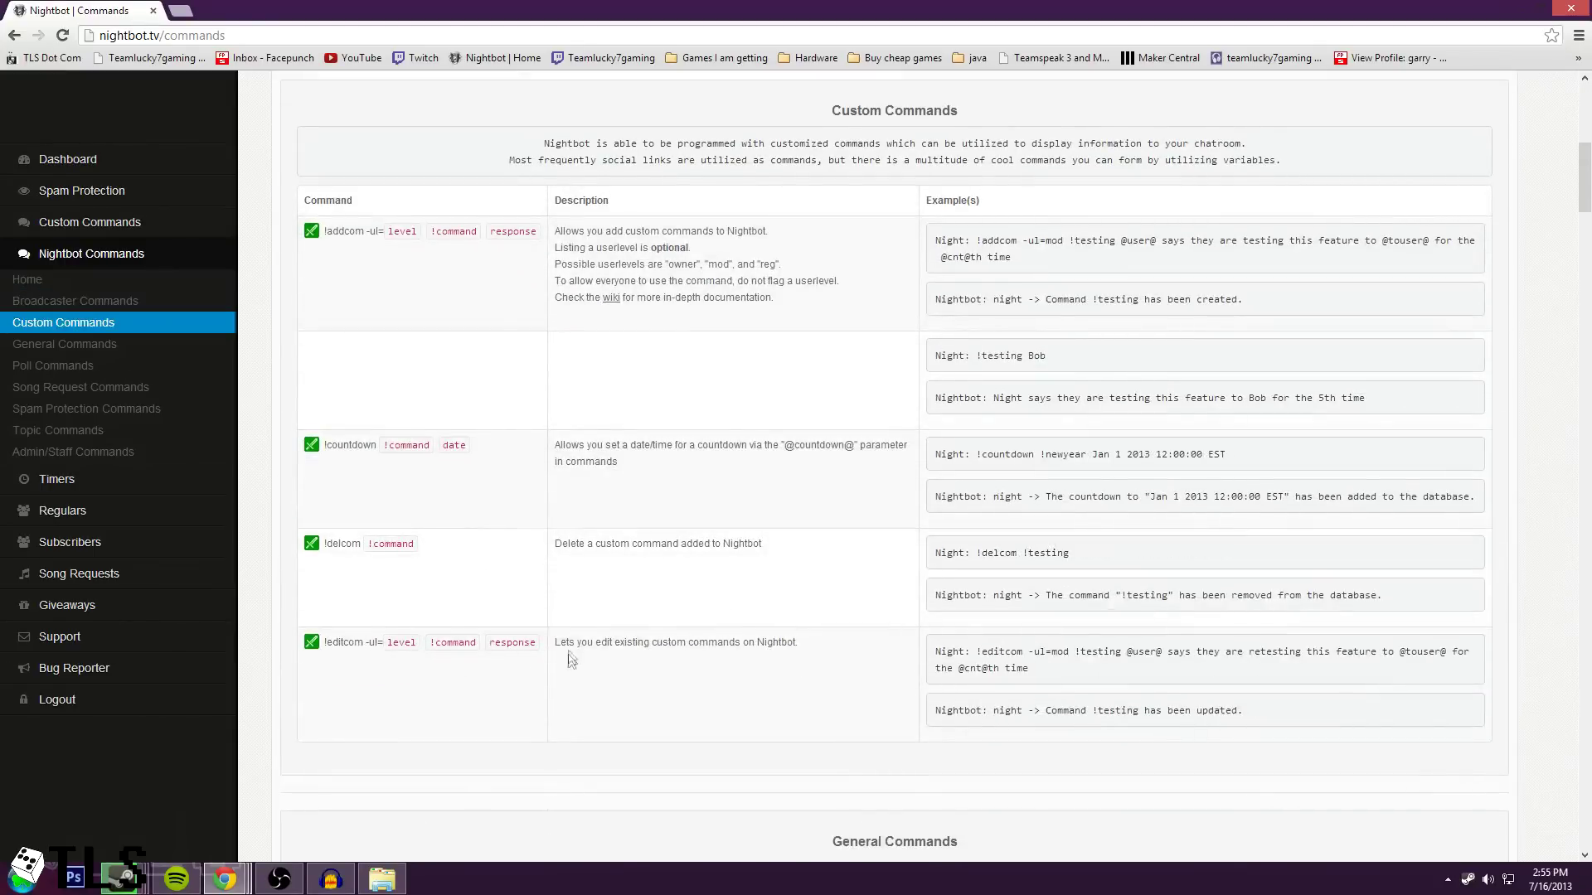
{"action": "scroll", "coordinate": [572, 659], "scroll_direction": "down", "scroll_amount": 6}
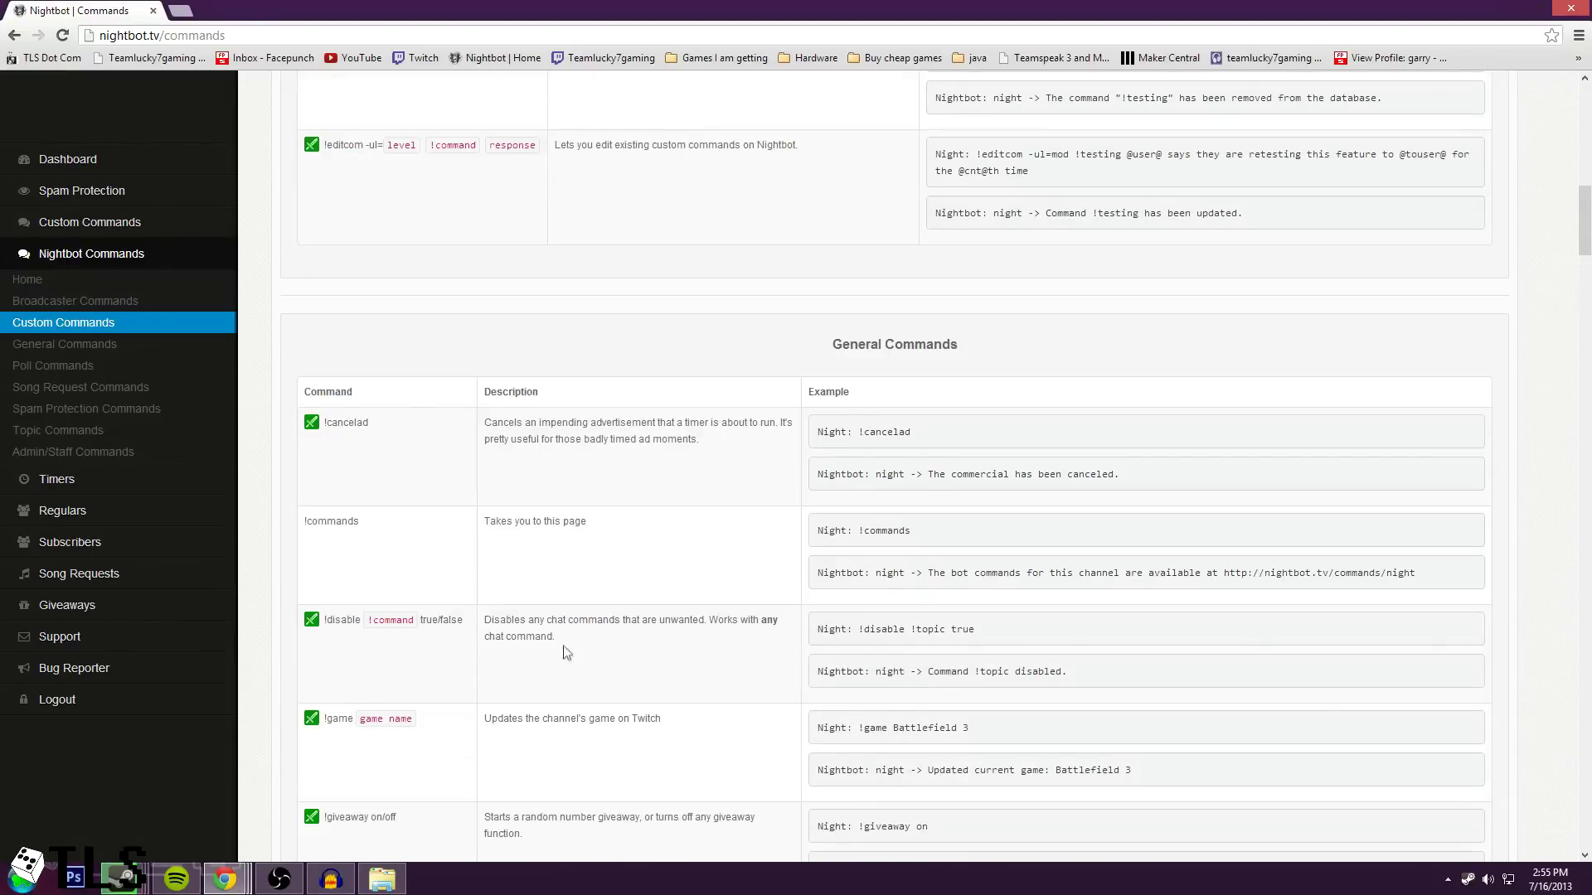
{"action": "scroll", "coordinate": [564, 639], "scroll_direction": "down", "scroll_amount": 3}
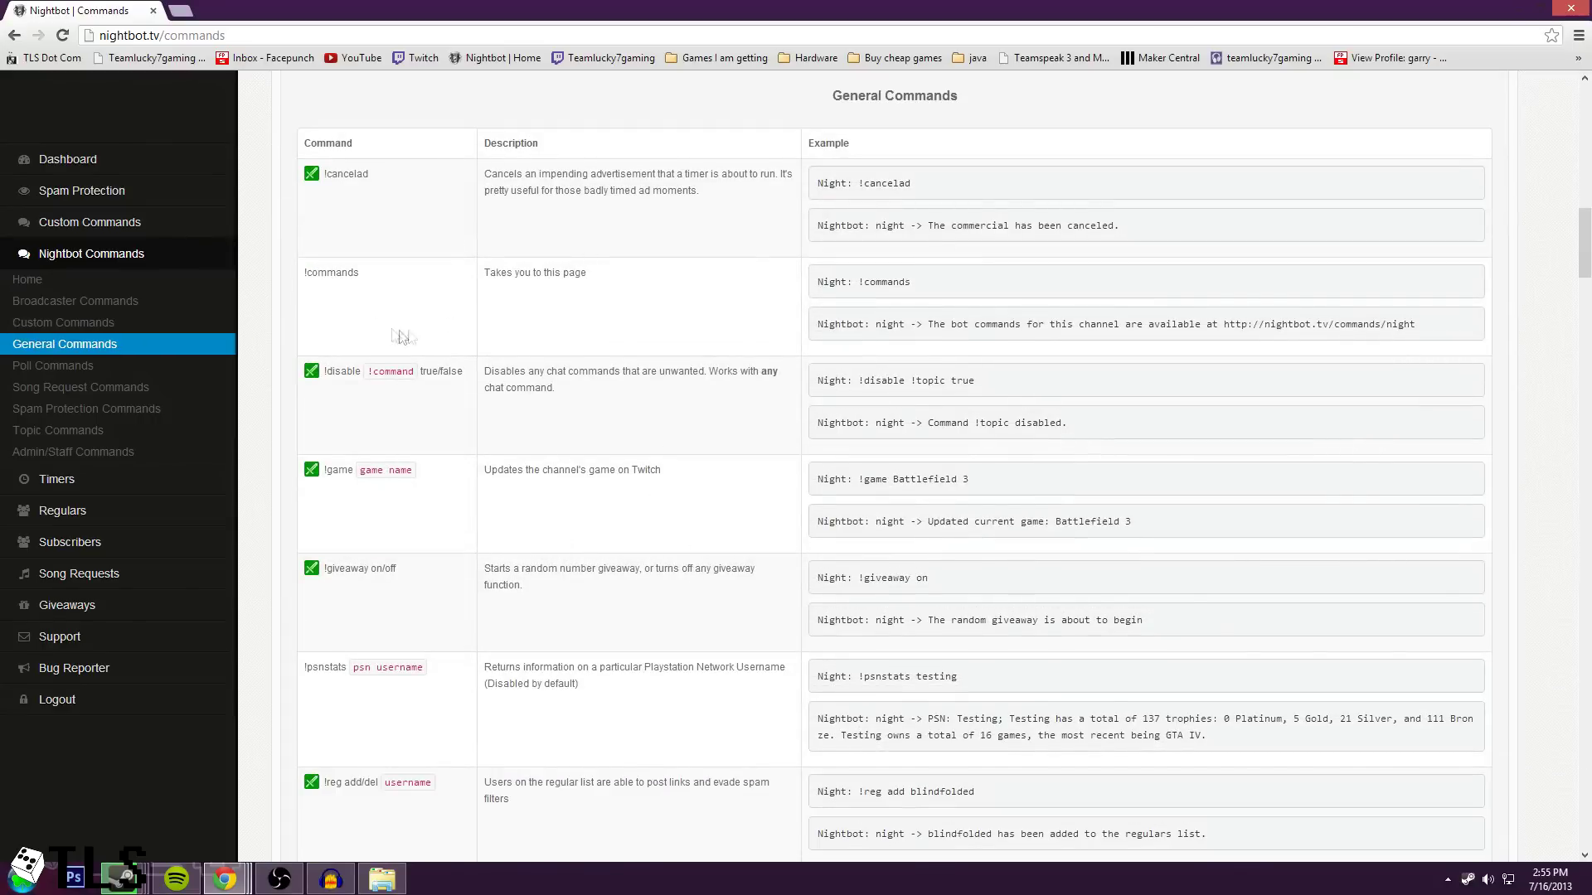
{"action": "left_click", "coordinate": [57, 483]}
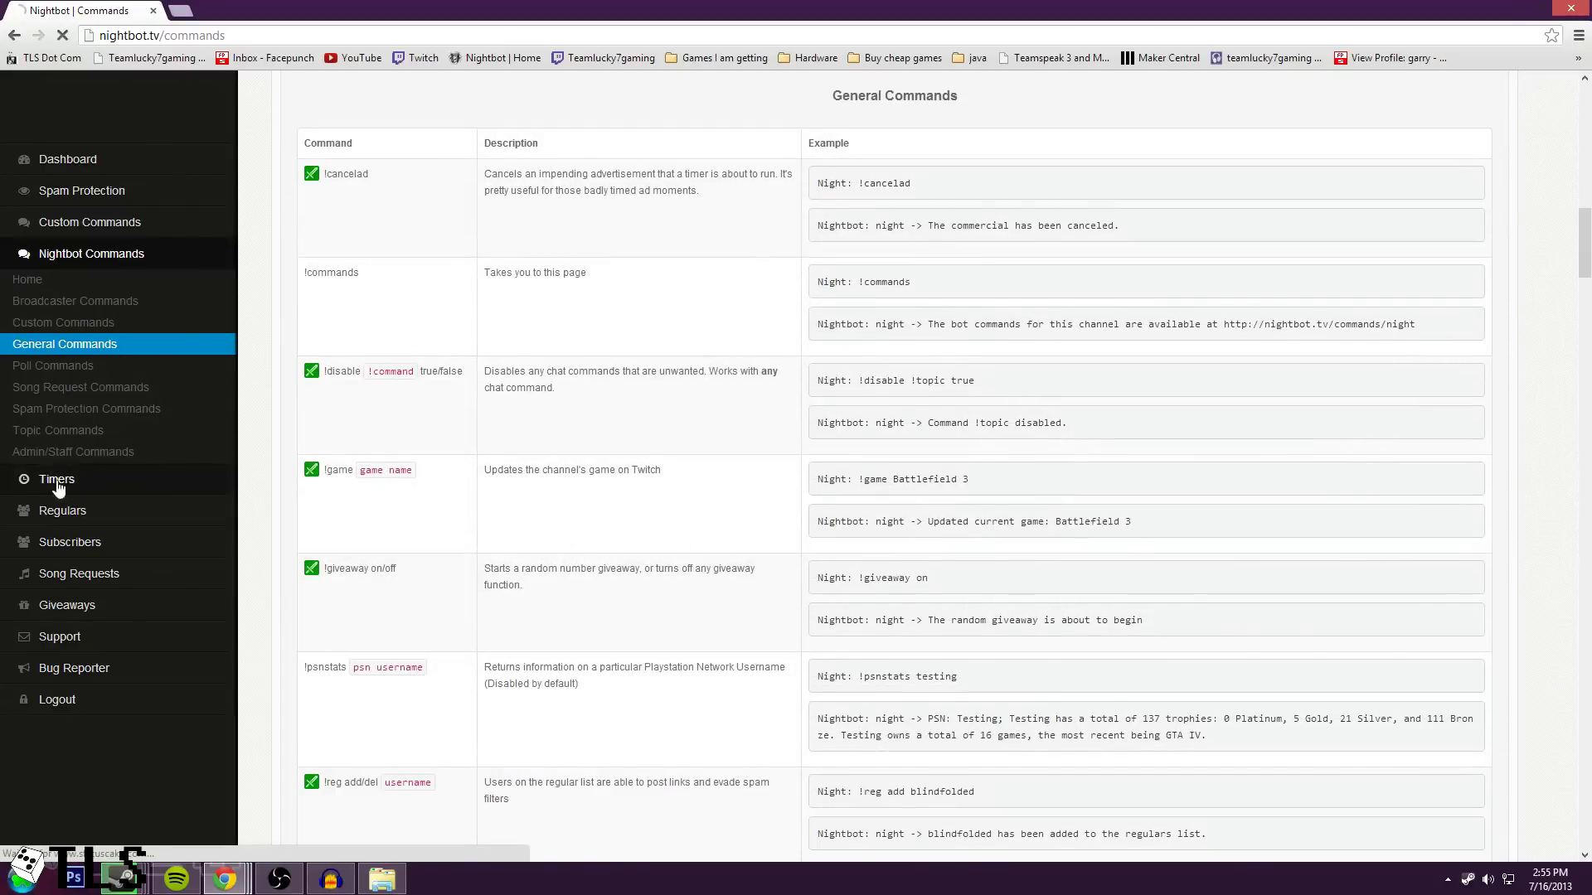
Reload the Channel Timers page after its load error and scroll the rust, tweet, twitter, welcome timers.
{"action": "left_click", "coordinate": [765, 232]}
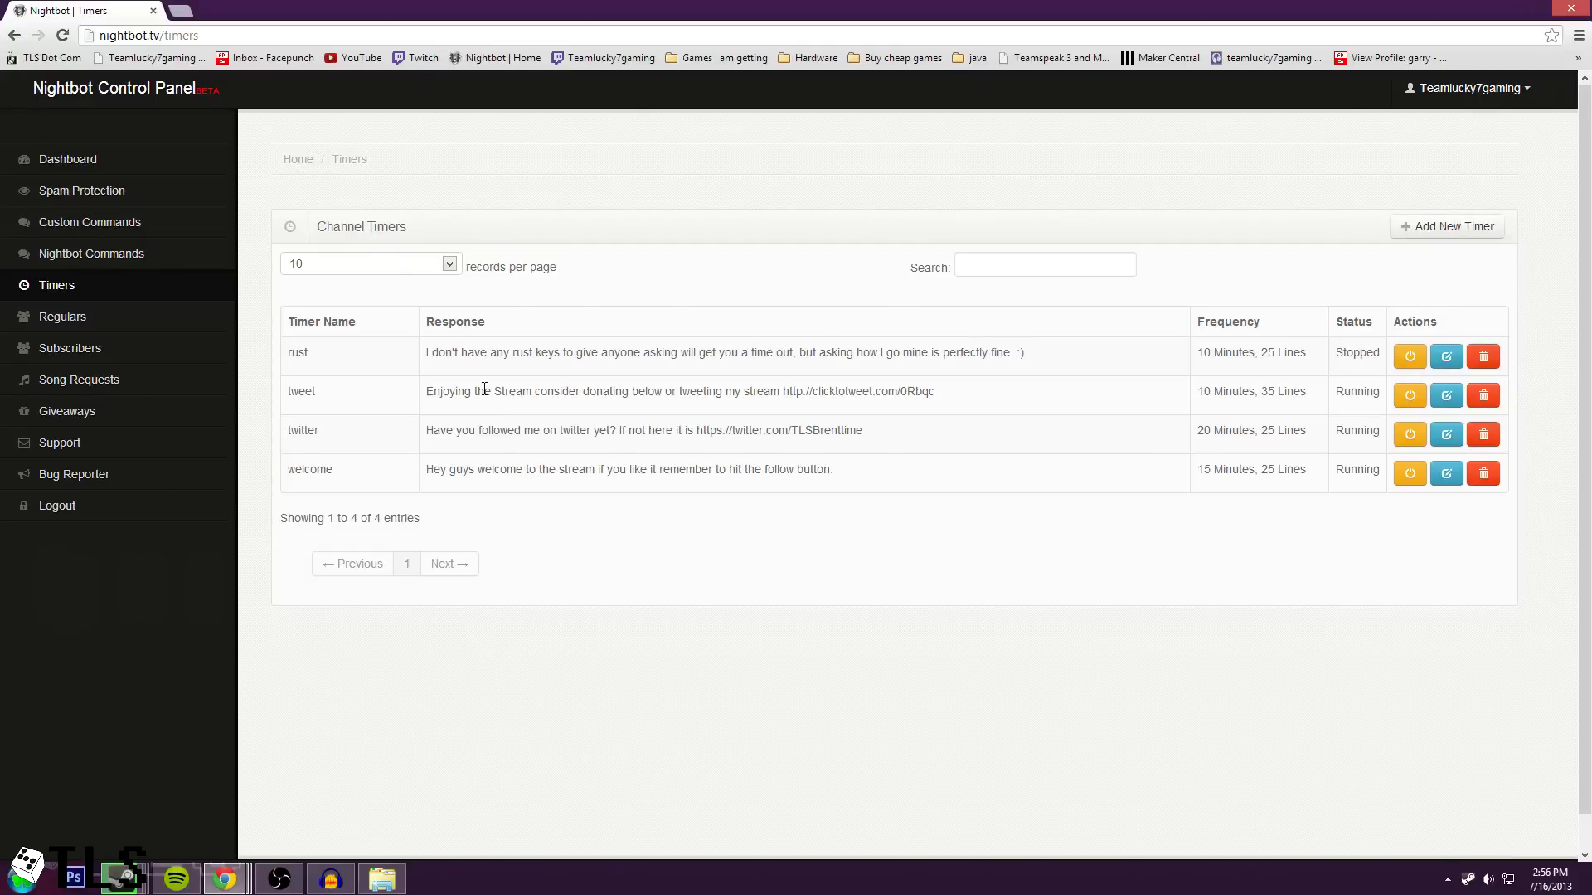
{"action": "scroll", "coordinate": [1180, 330], "scroll_direction": "down", "scroll_amount": 1}
Check the Regulars list, then reload Subscriber Settings until it reports no subscription support.
{"action": "left_click", "coordinate": [41, 319]}
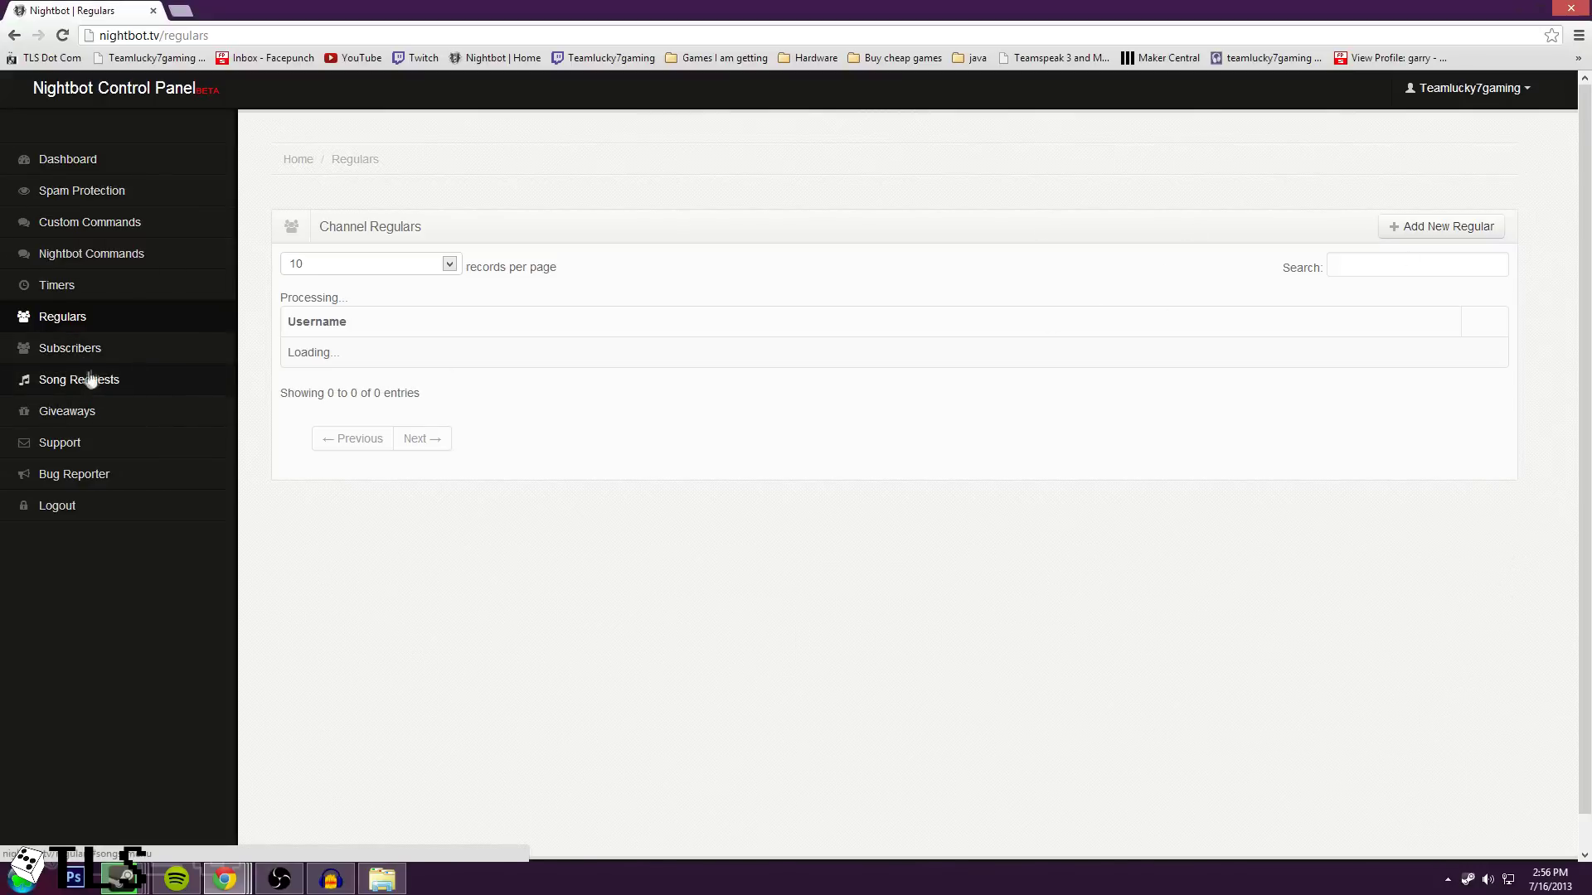
{"action": "left_click", "coordinate": [112, 346]}
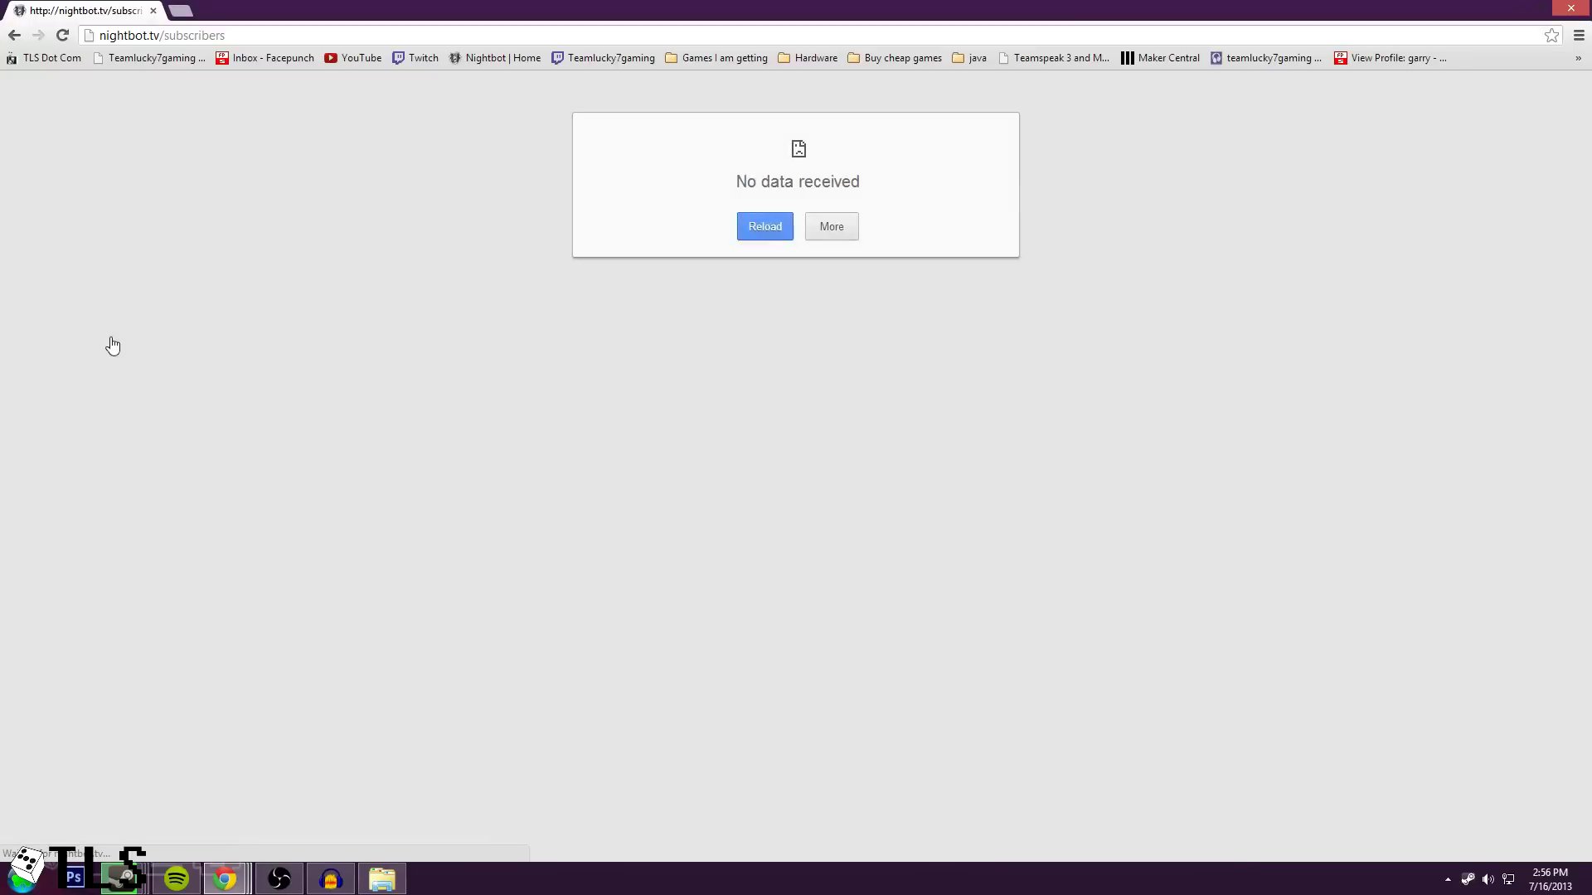
{"action": "left_click", "coordinate": [766, 226]}
{"action": "left_click", "coordinate": [756, 237]}
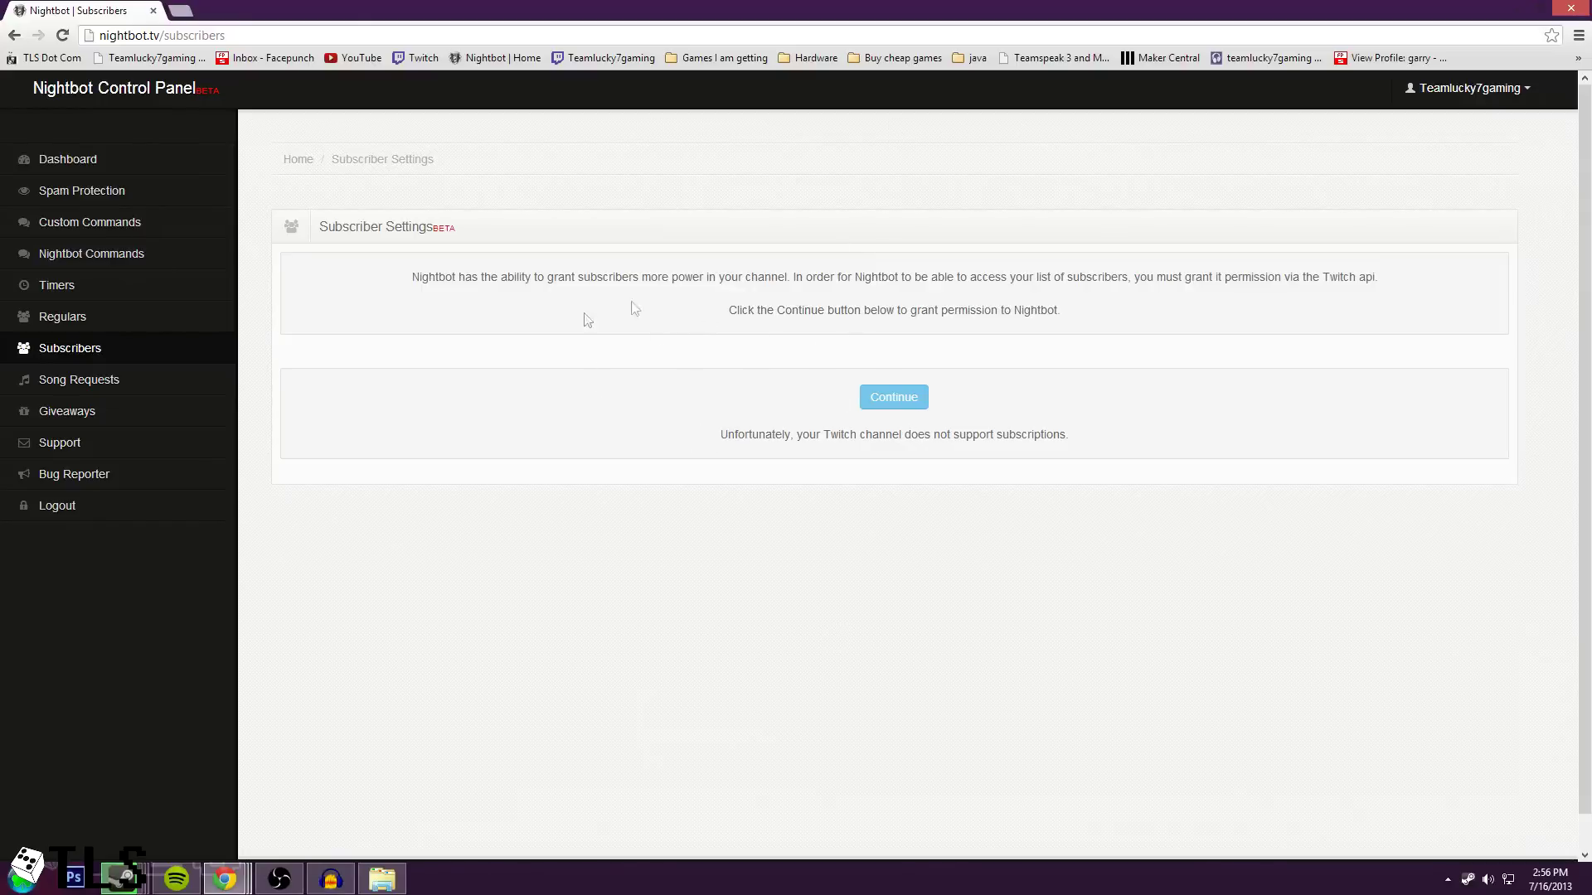
{"action": "left_click", "coordinate": [23, 380]}
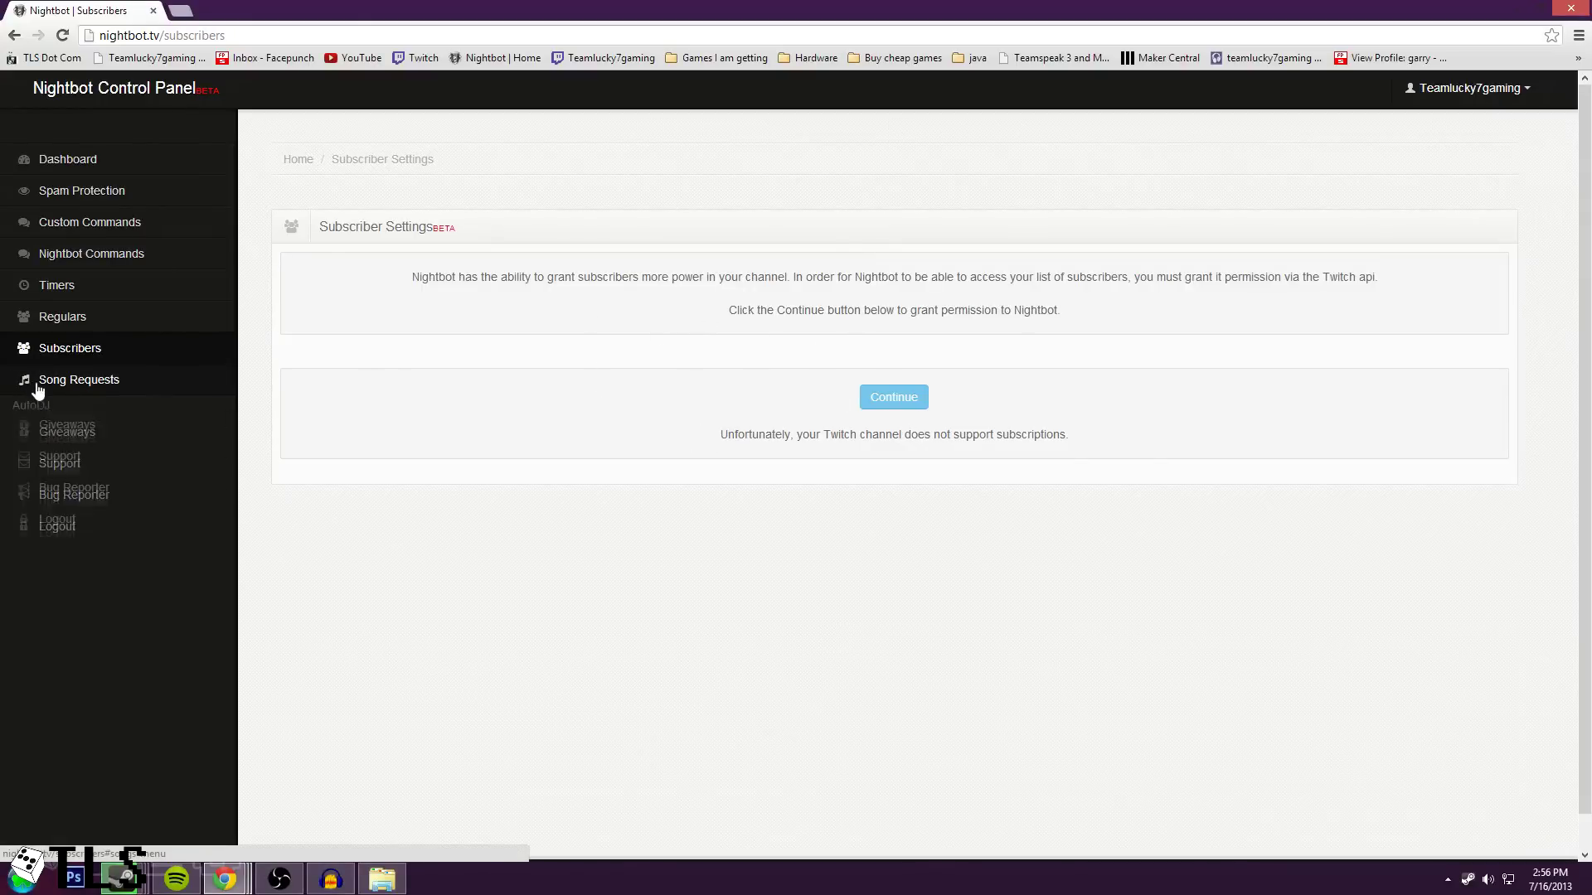
From AutoDJ, open the Add New Song dialog and focus its Video ID/URL field.
{"action": "left_click", "coordinate": [45, 408]}
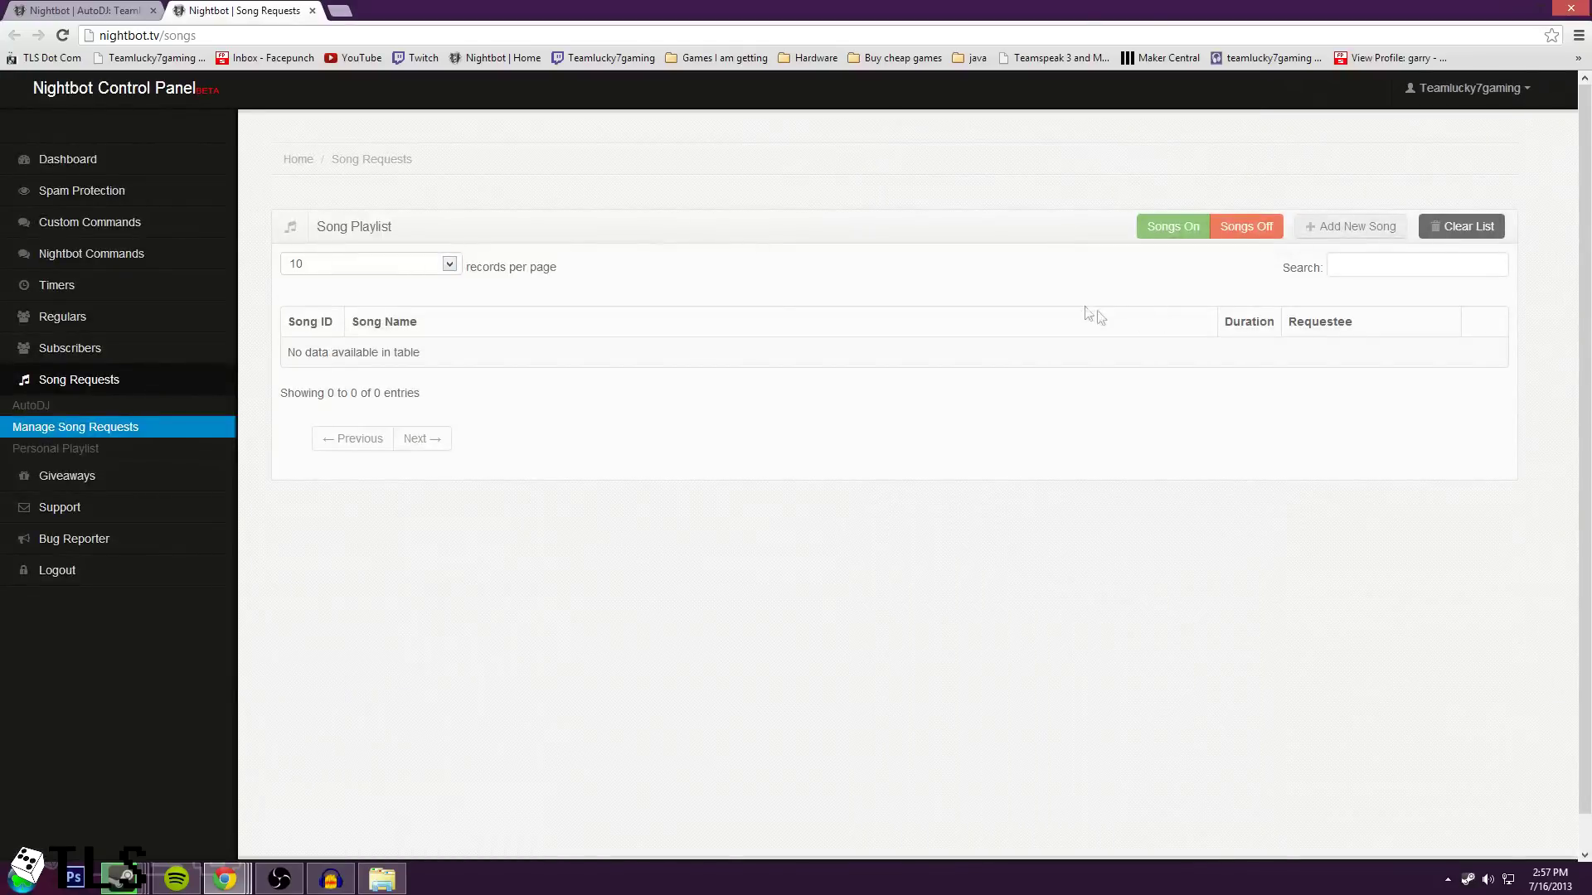
{"action": "left_click", "coordinate": [1322, 219]}
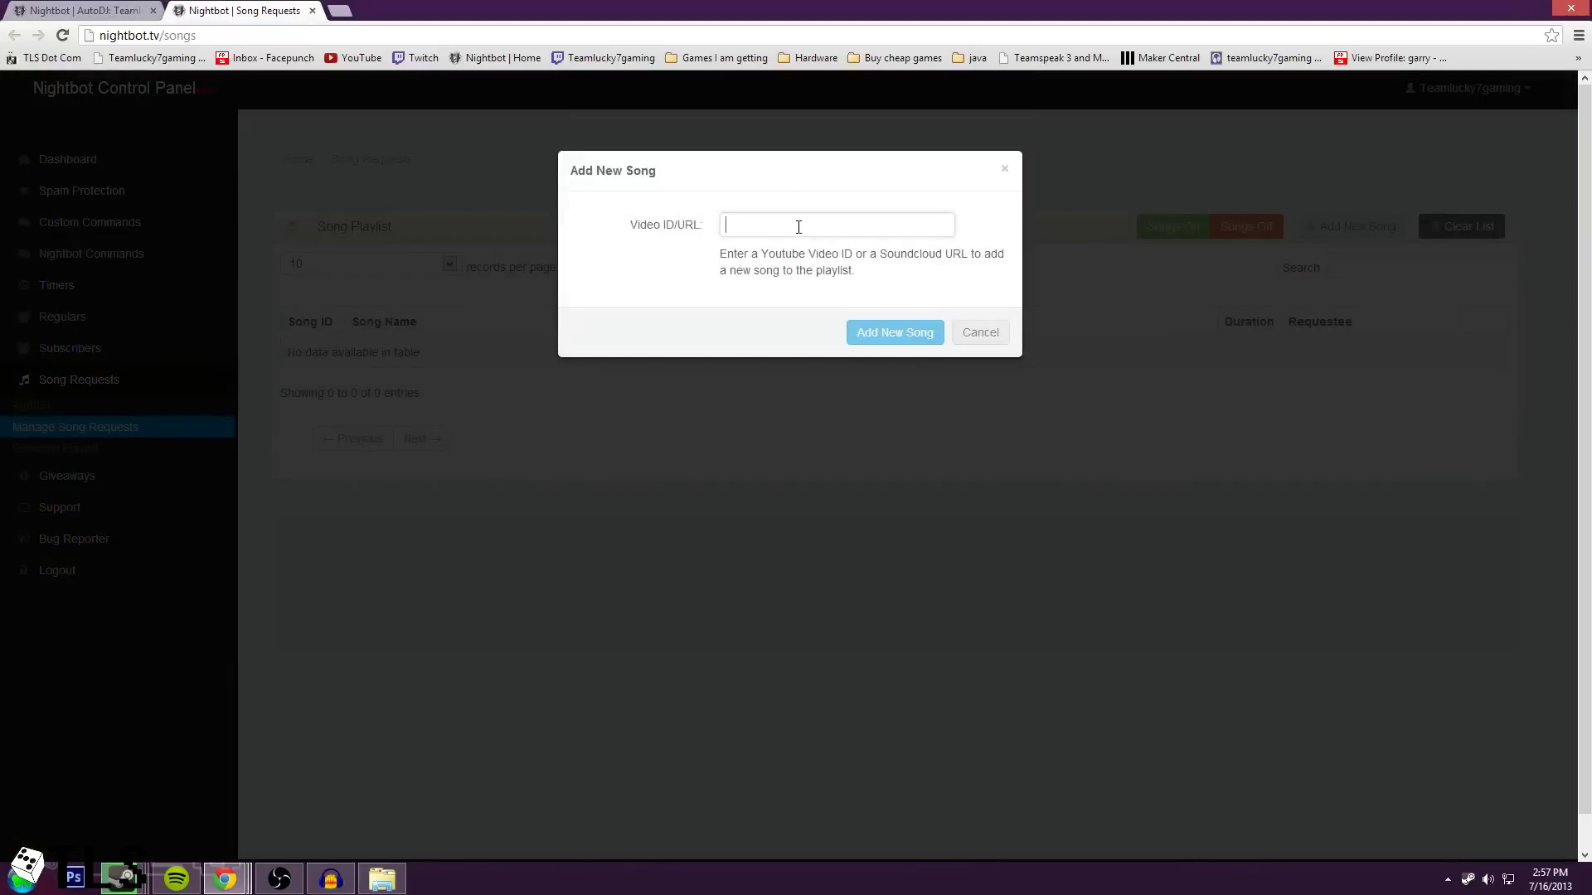
{"action": "left_click", "coordinate": [794, 223]}
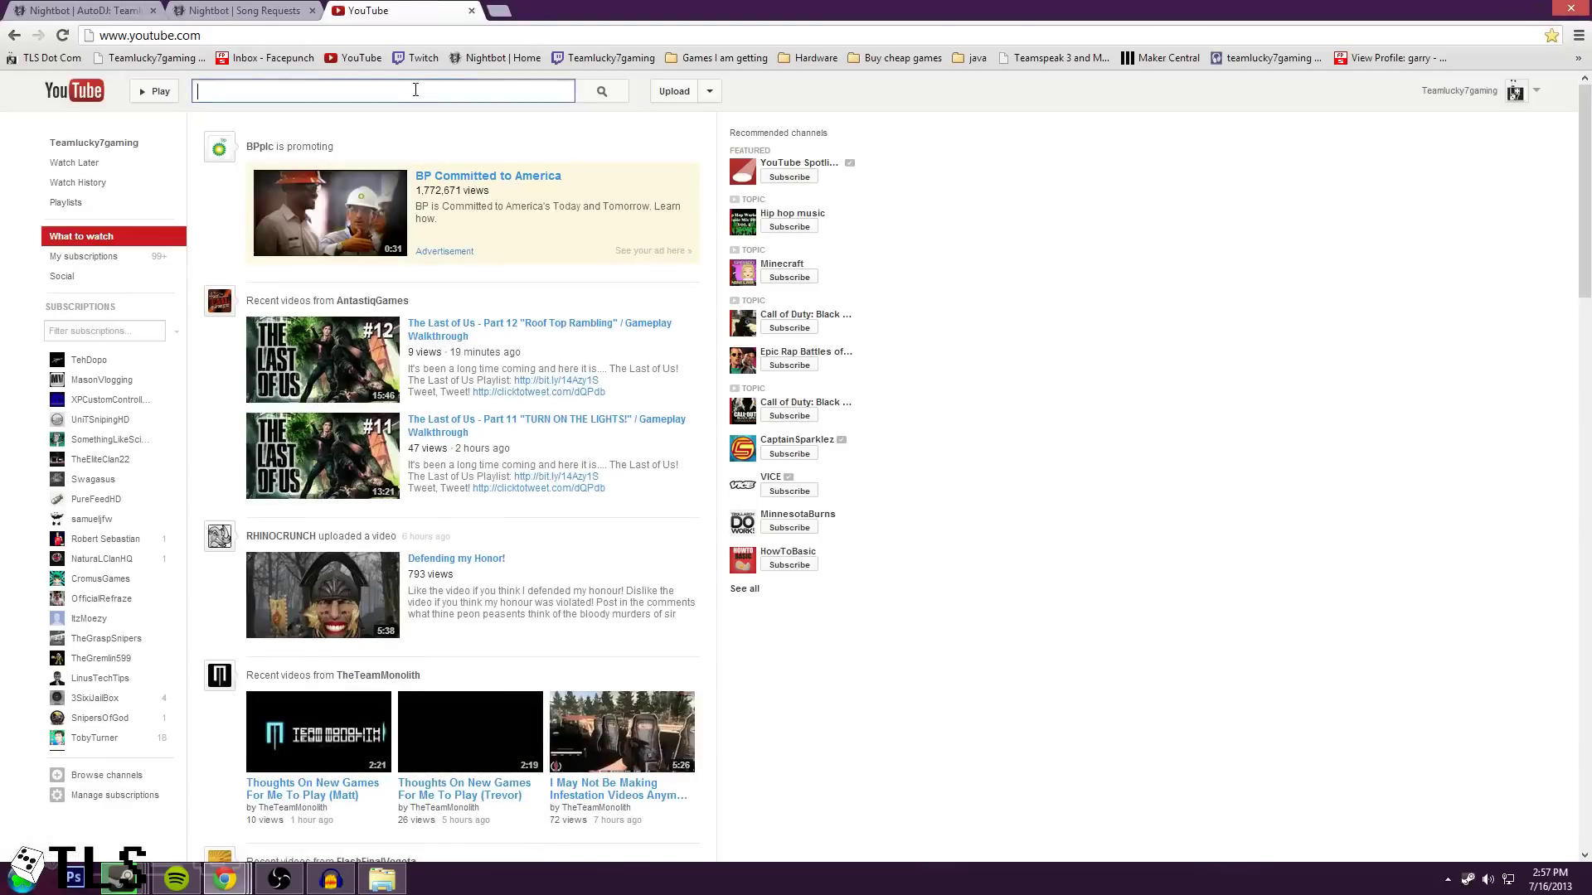
Search YouTube for 'toby turner', open DONT HUMP THE CREEPER and copy its video ID.
{"action": "type", "text": "toby turner"}
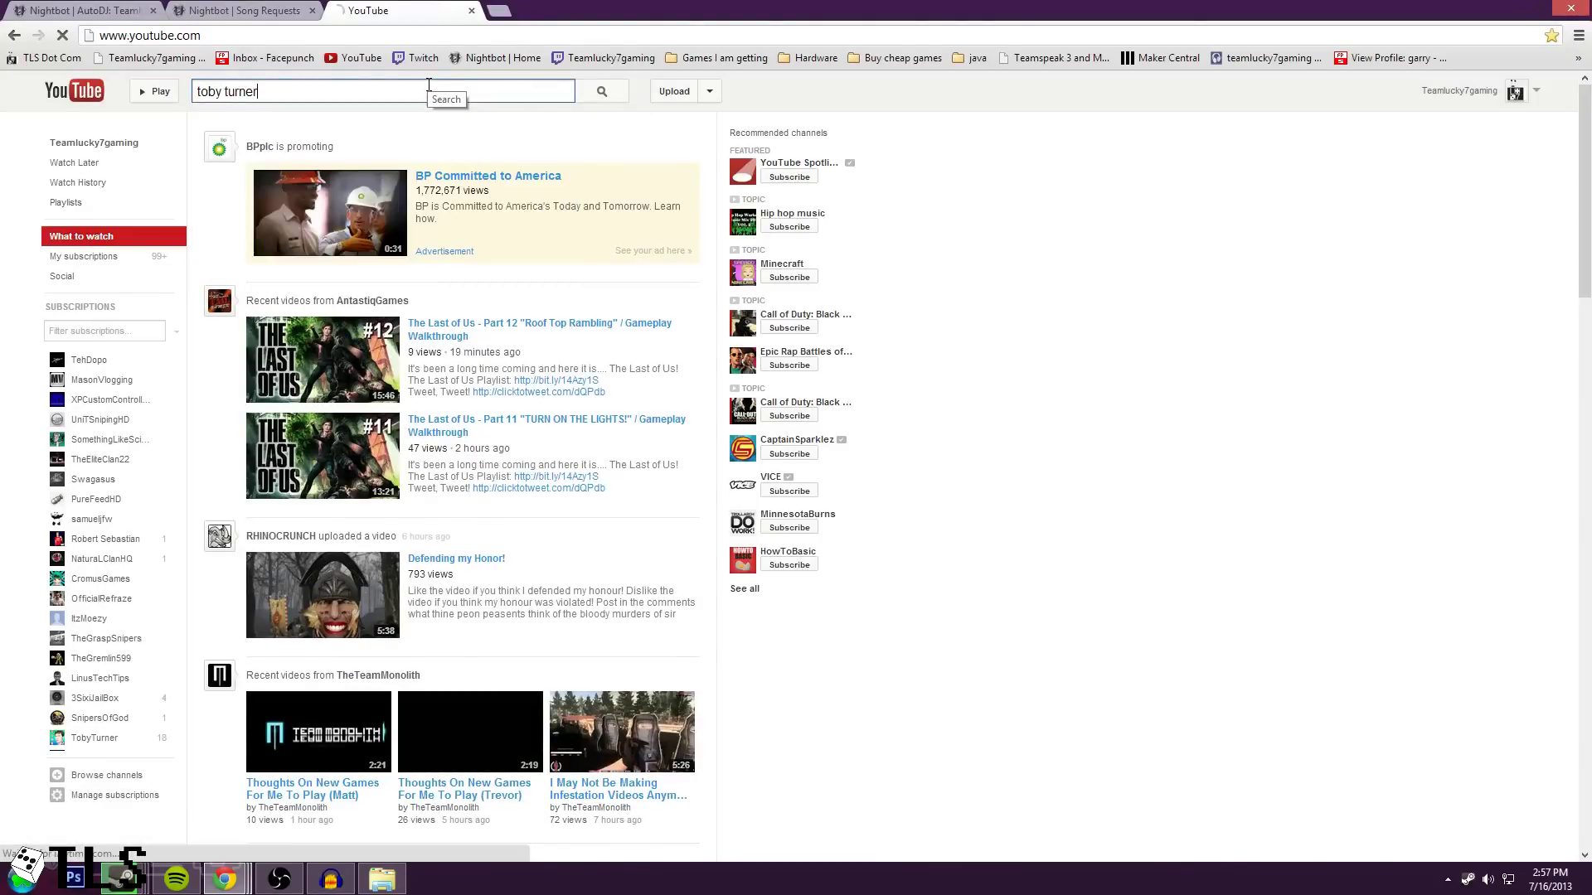
{"action": "key", "text": "Return"}
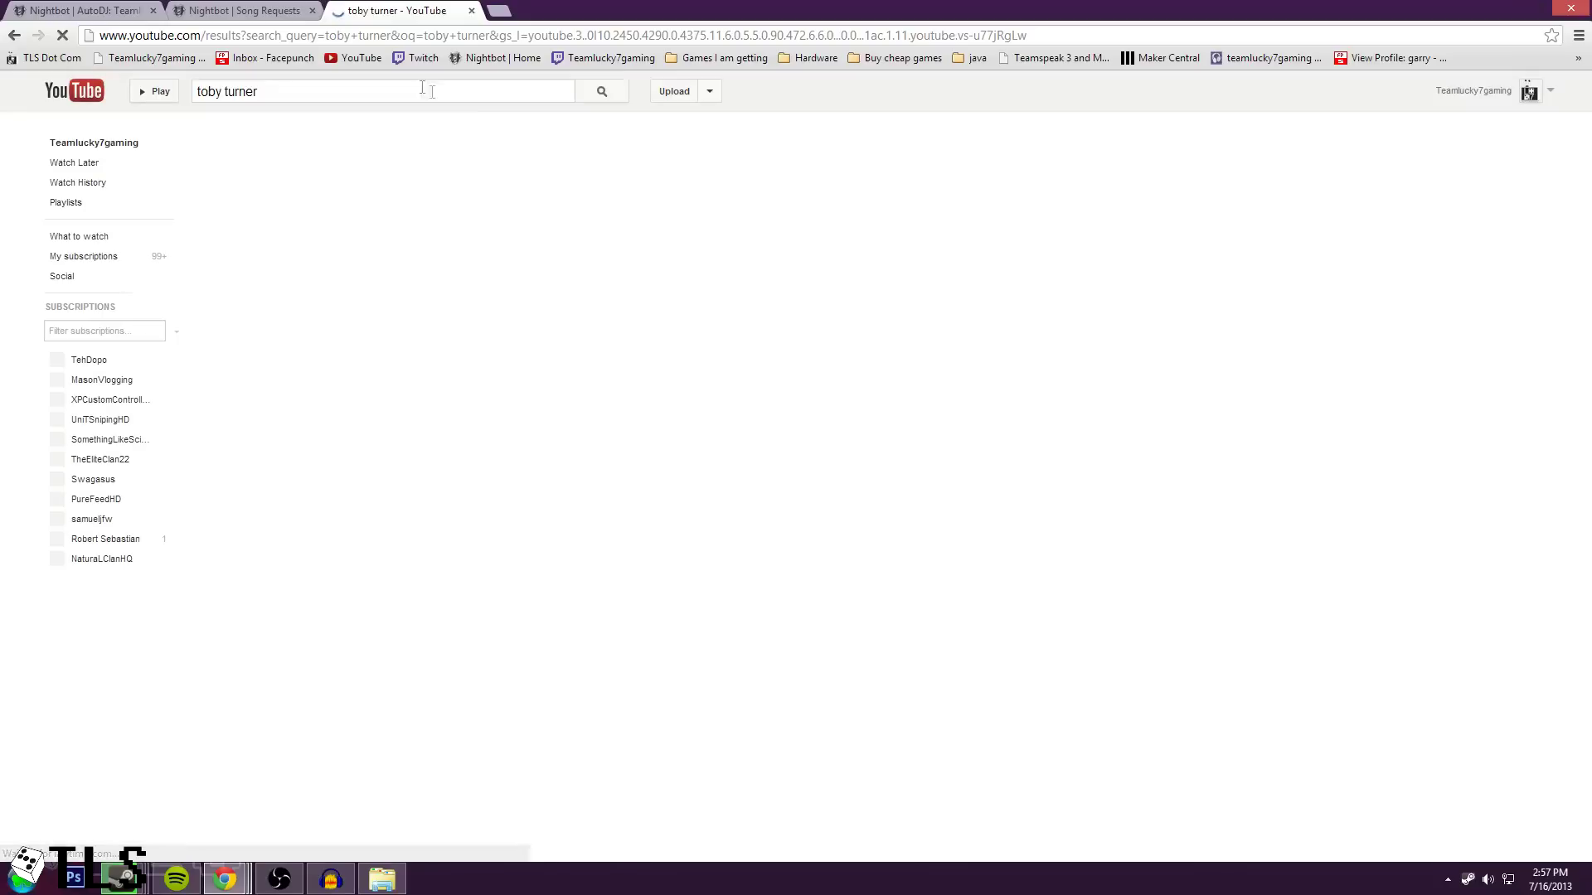
{"action": "scroll", "coordinate": [399, 577], "scroll_direction": "down", "scroll_amount": 3}
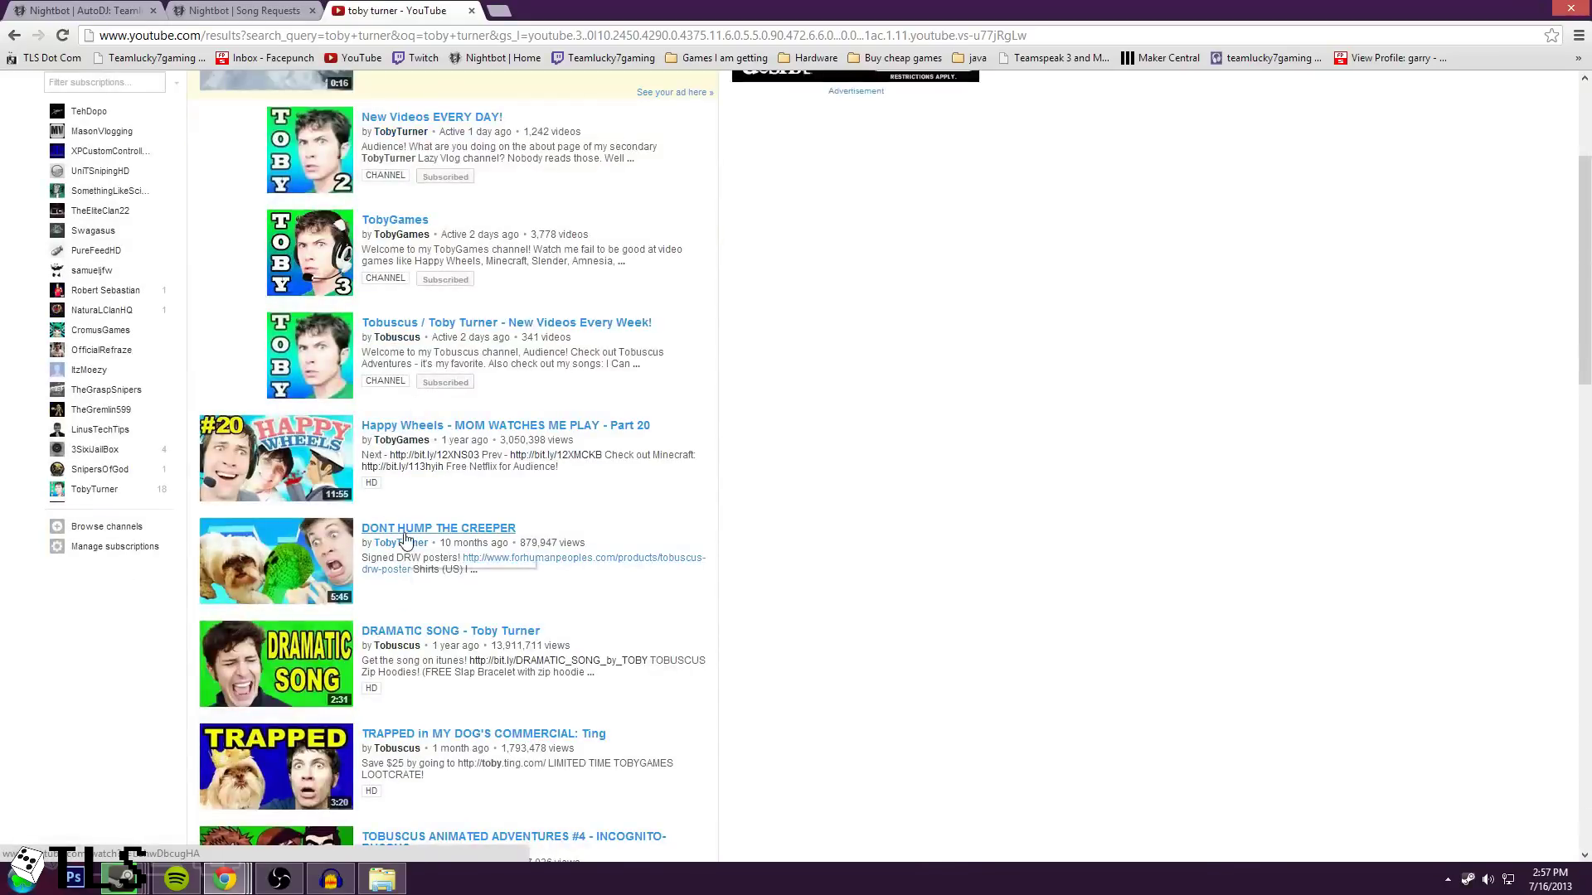
{"action": "left_click", "coordinate": [415, 535]}
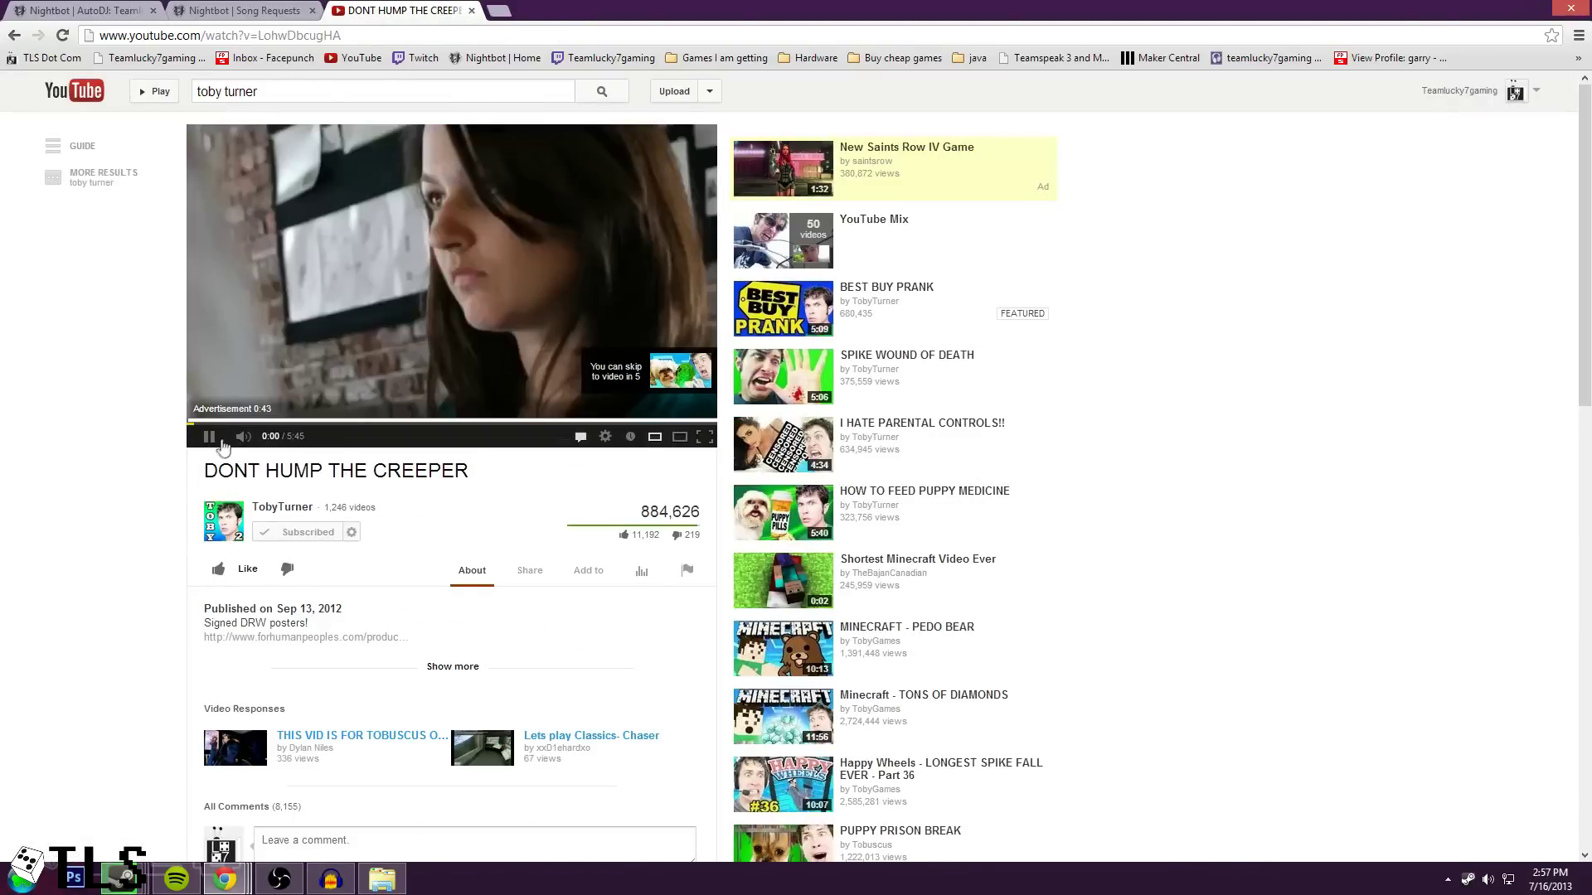
{"action": "left_click_drag", "start_coordinate": [359, 34], "coordinate": [257, 38]}
{"action": "key", "text": "ctrl+c"}
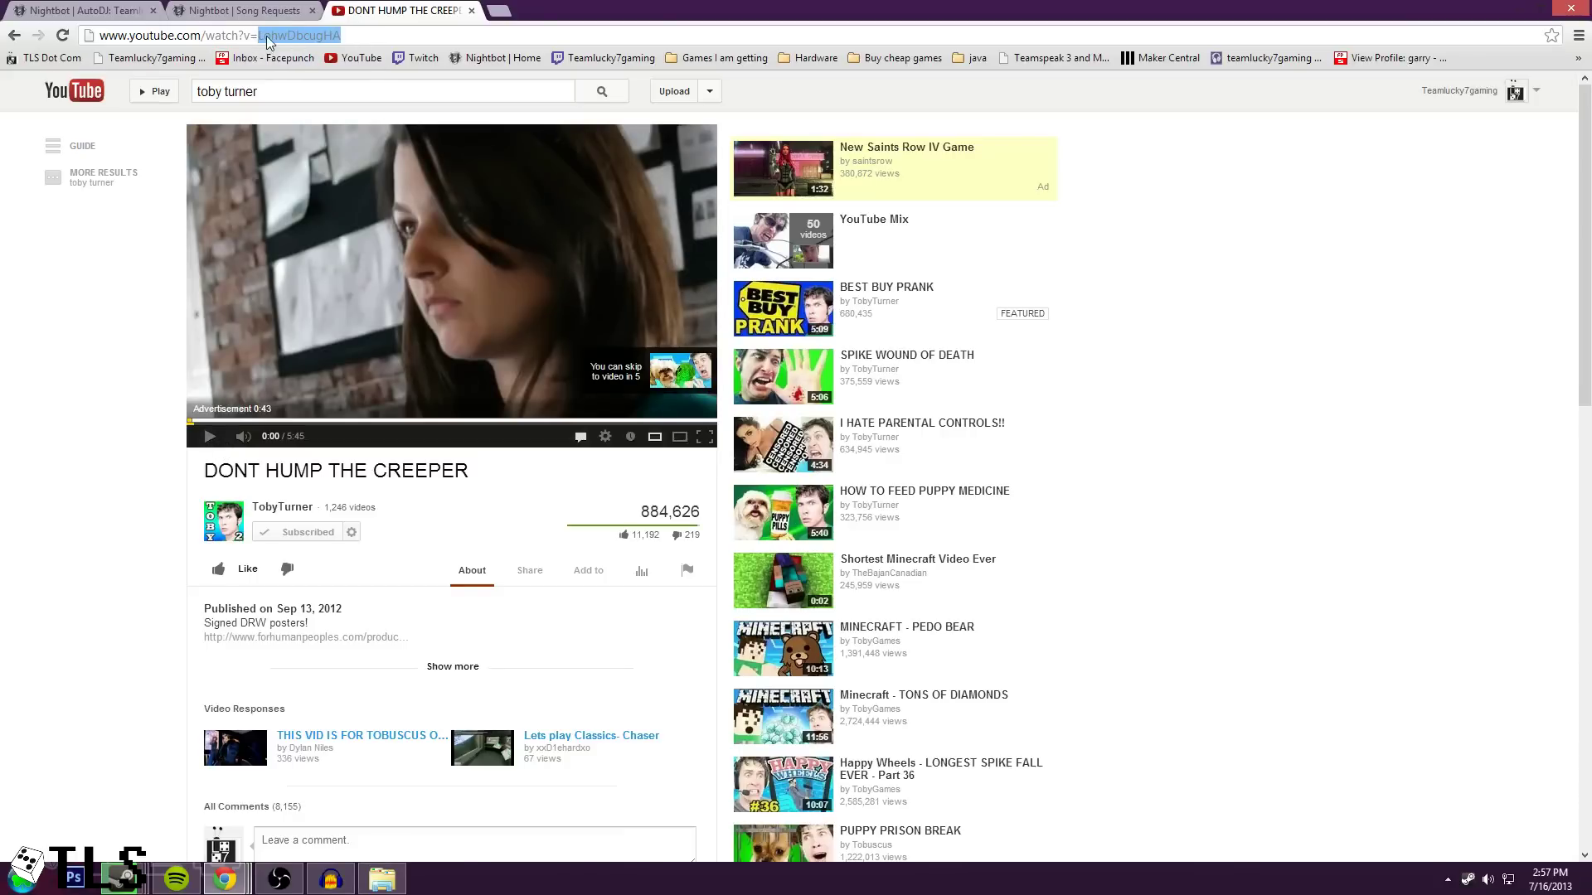
{"action": "left_click", "coordinate": [291, 8]}
Add video ID LohwDbcugHA as a new song, close the dialog, and check the Personal Playlist.
{"action": "key", "text": "ctrl+v"}
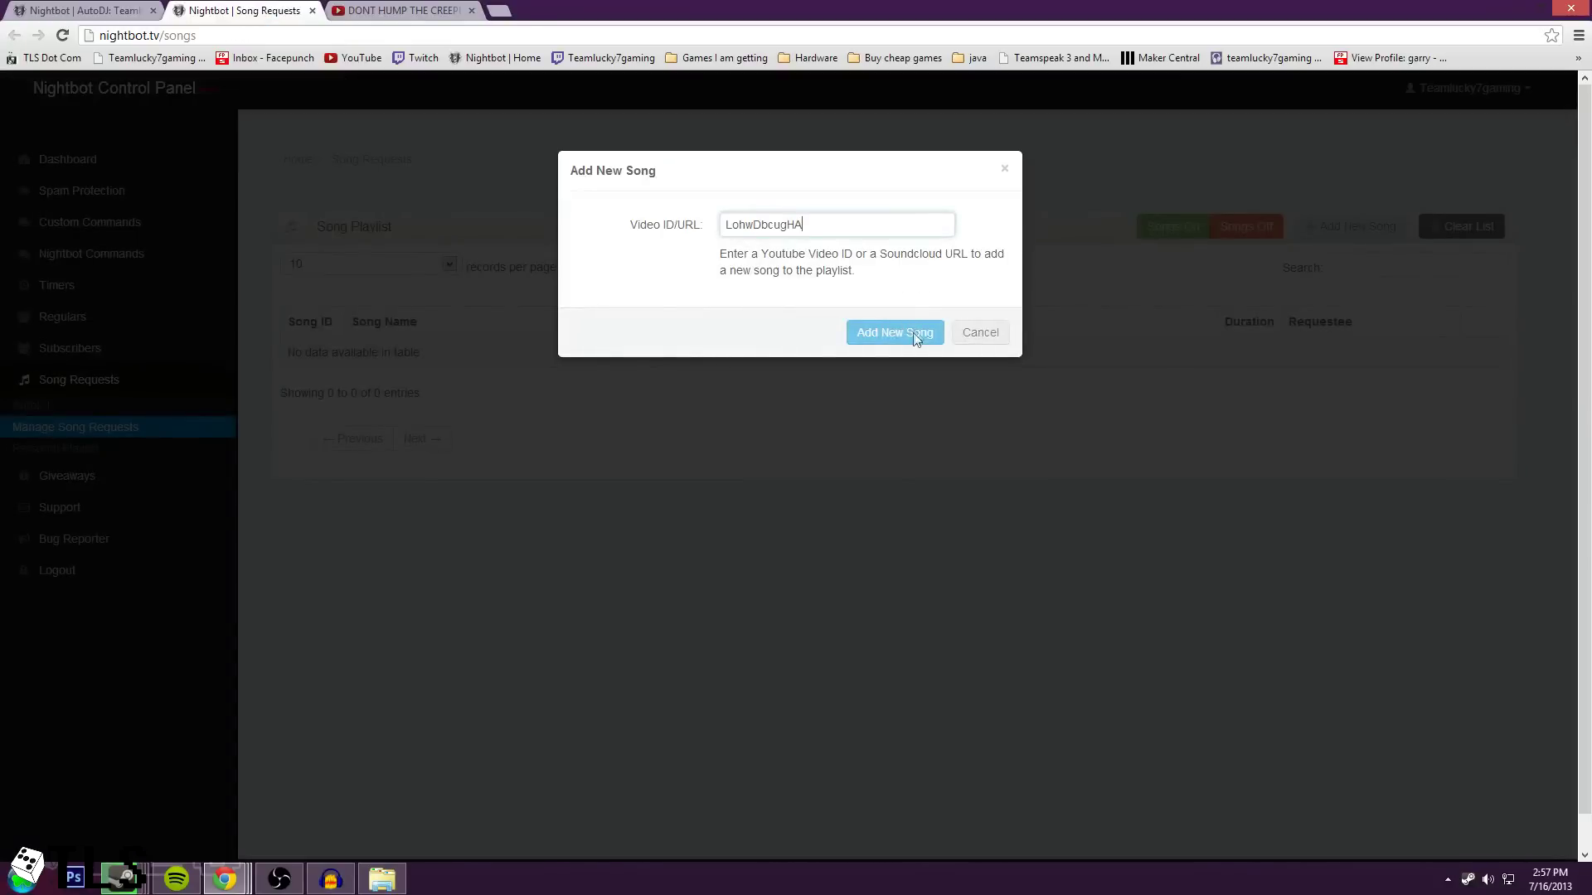
{"action": "left_click", "coordinate": [917, 334]}
{"action": "left_click", "coordinate": [1006, 170]}
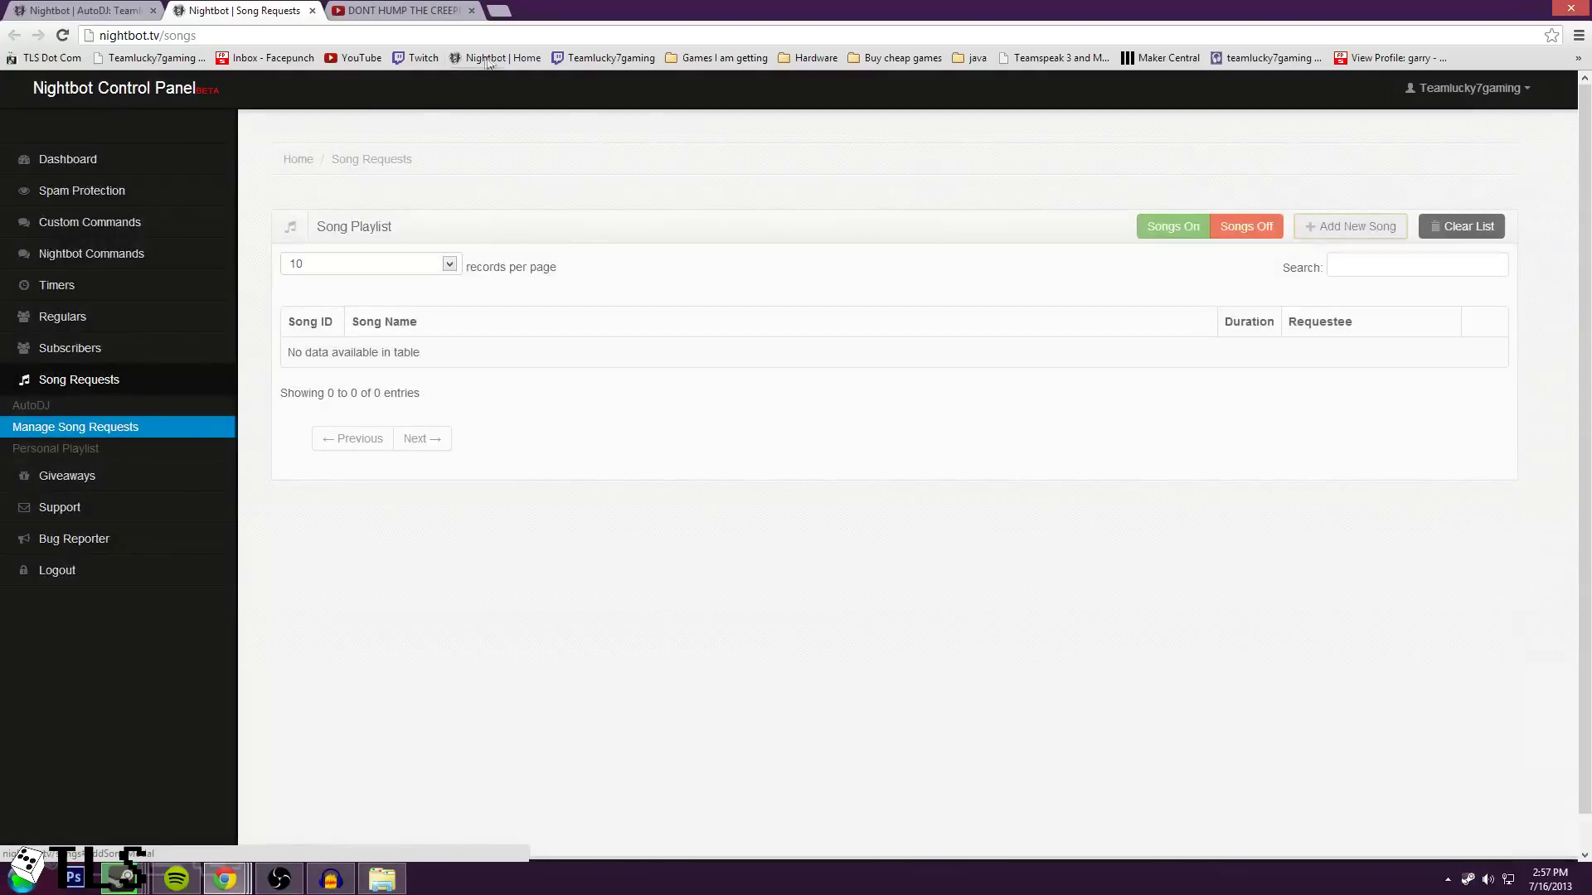
{"action": "left_click", "coordinate": [83, 449]}
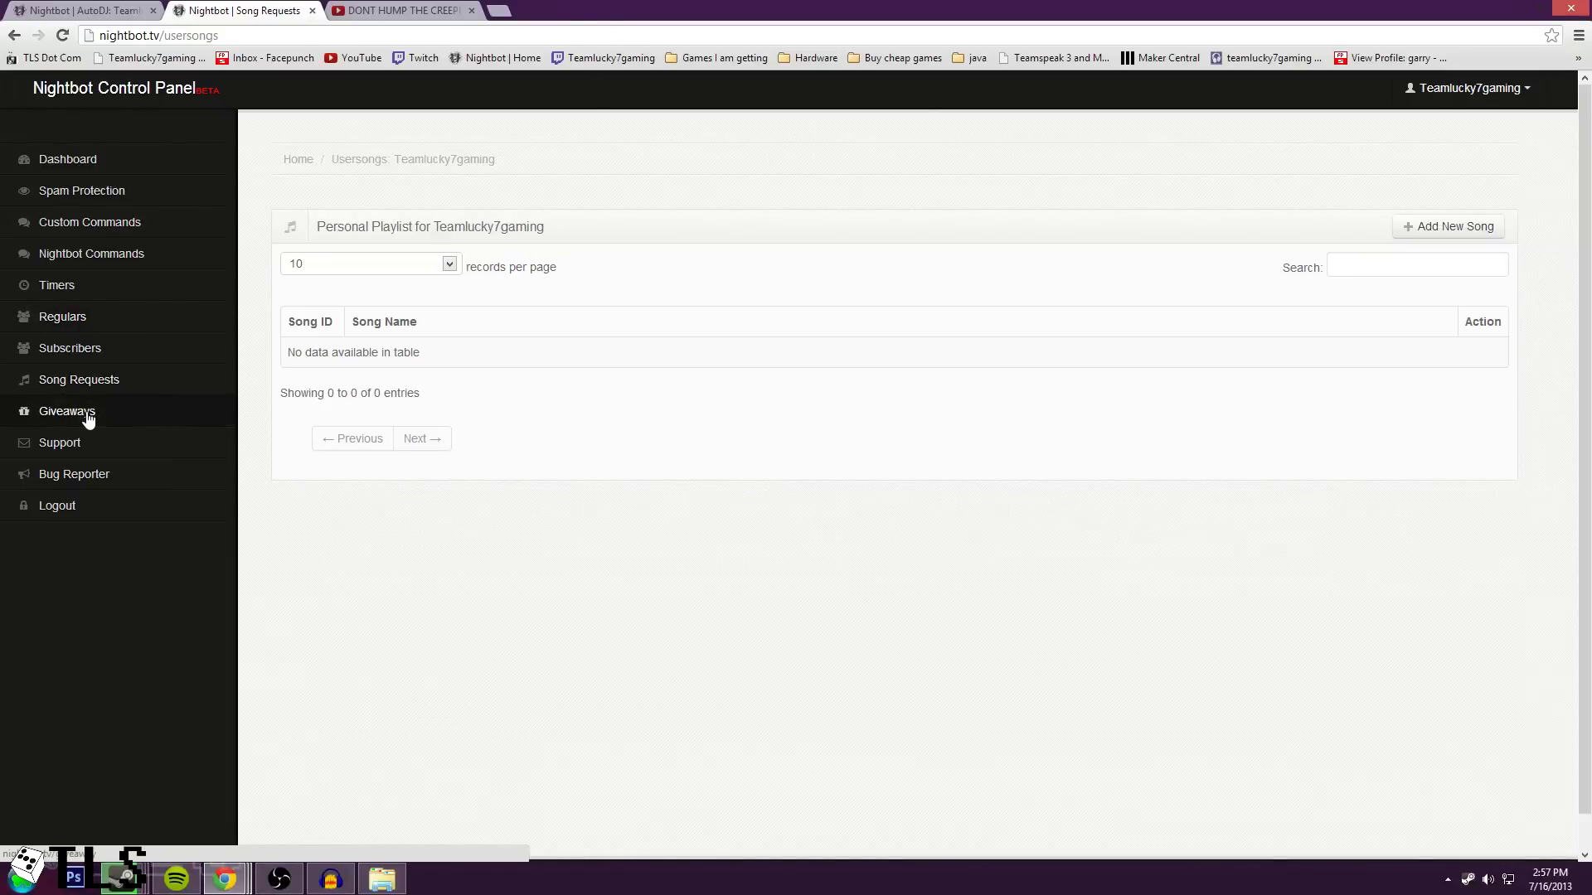
{"action": "left_click", "coordinate": [25, 419]}
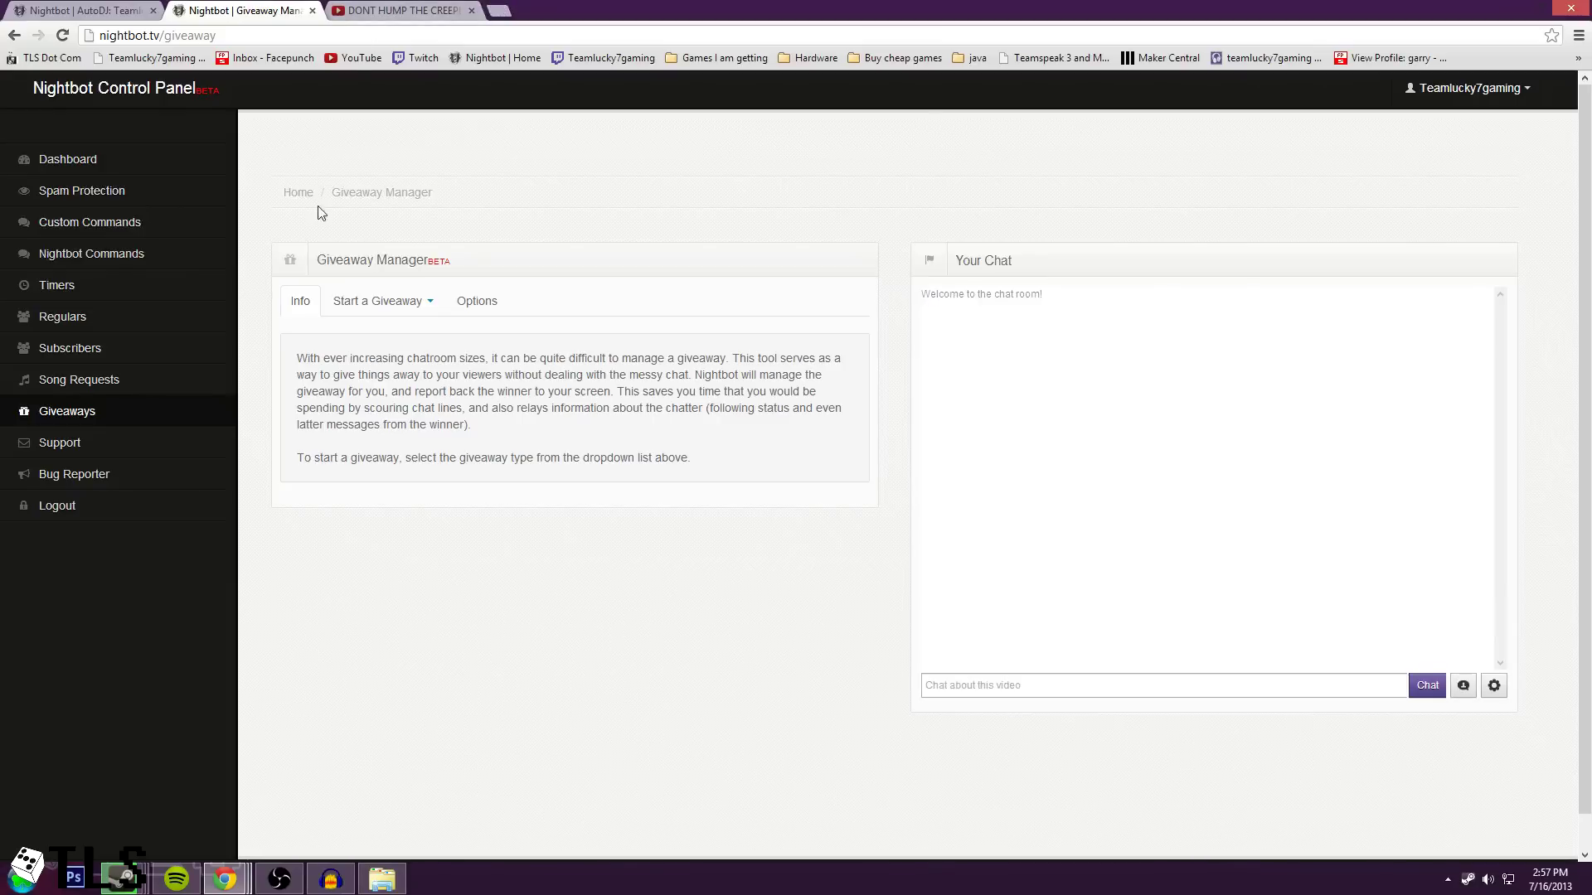
Close the YouTube tab and run a Random Active User giveaway to pick a winner.
{"action": "left_click", "coordinate": [471, 10]}
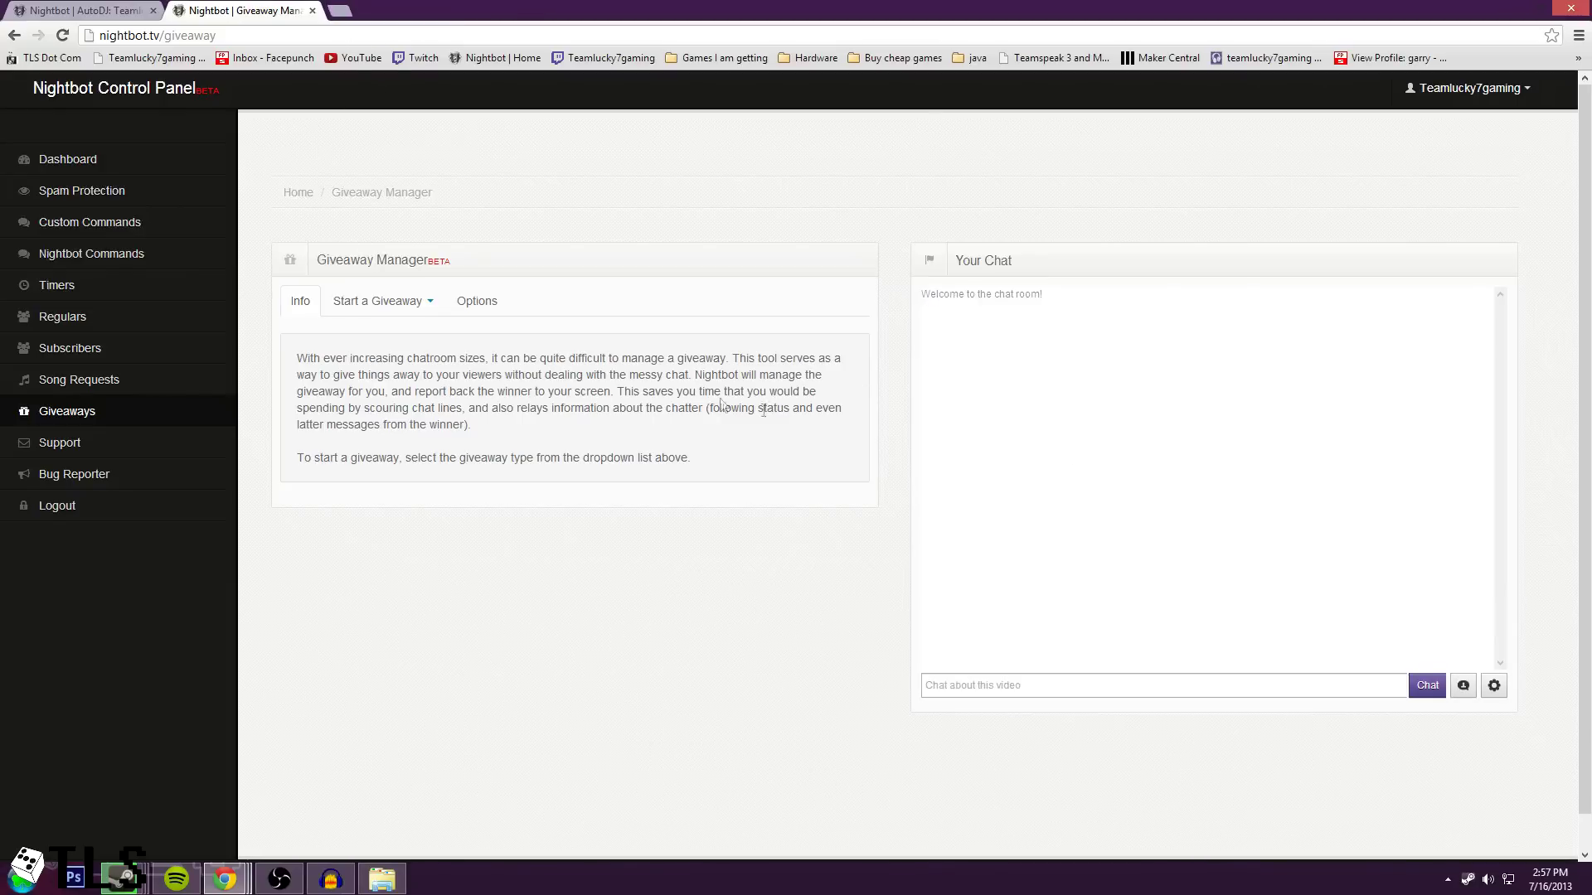
{"action": "left_click", "coordinate": [394, 308]}
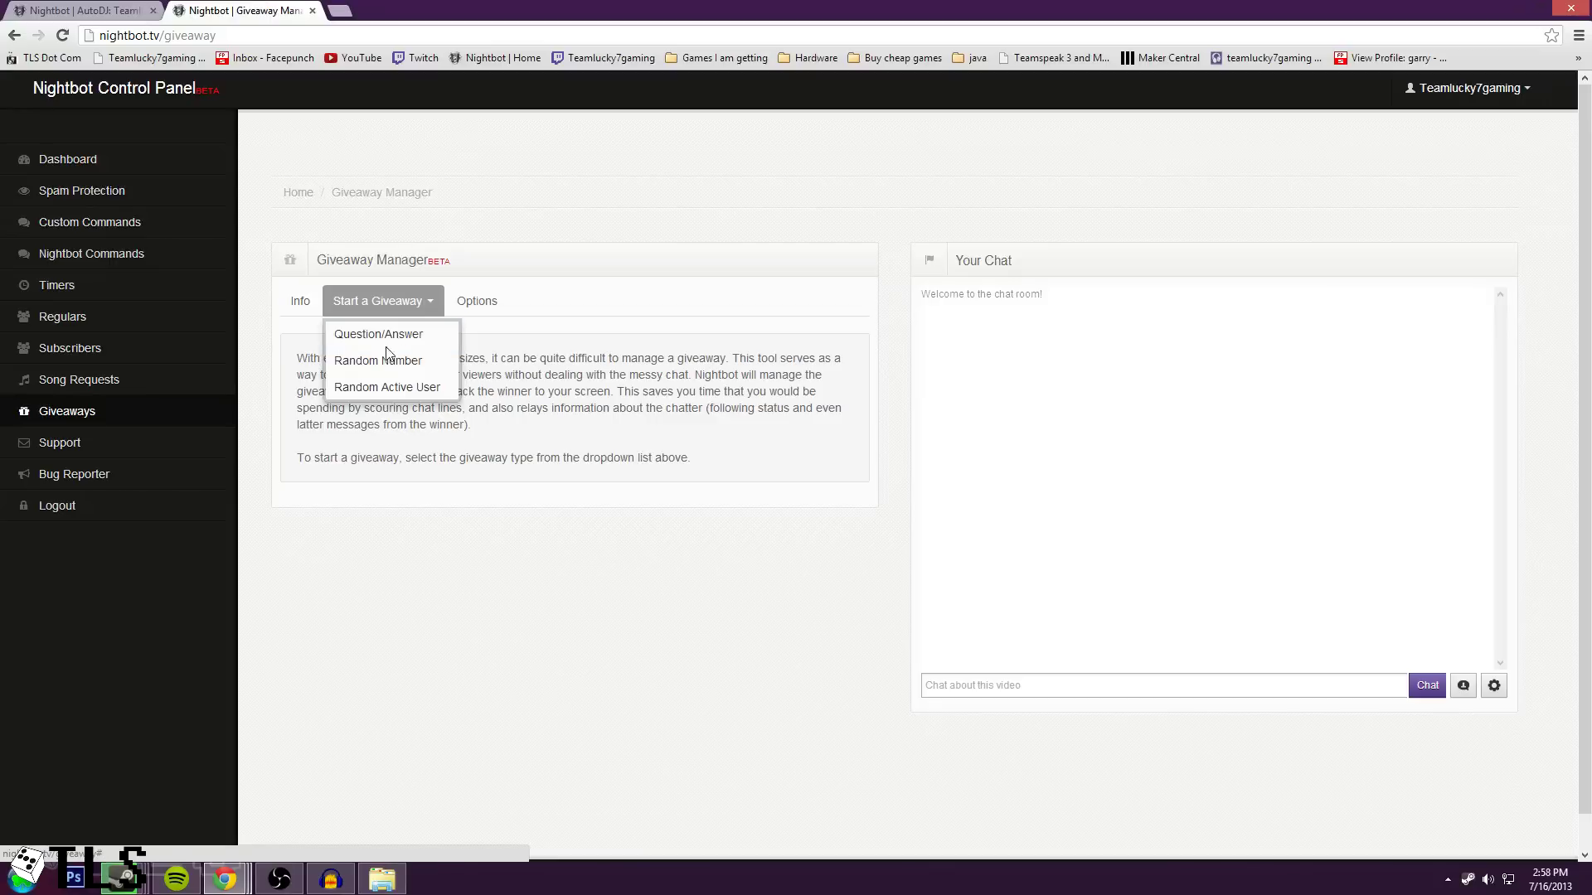
{"action": "left_click", "coordinate": [412, 398]}
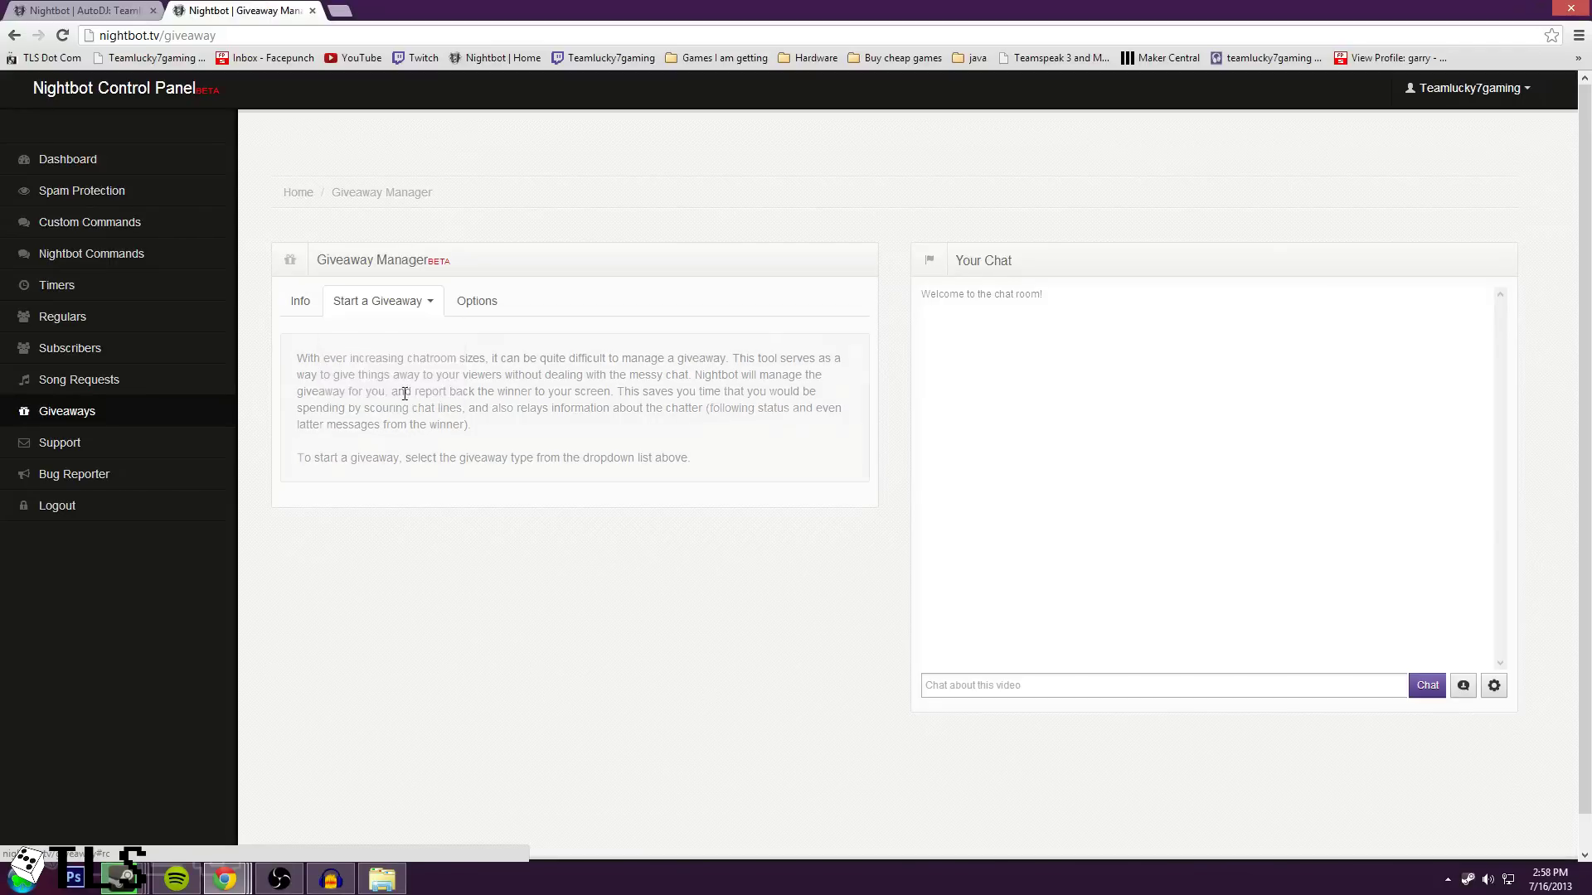
{"action": "left_click", "coordinate": [542, 473]}
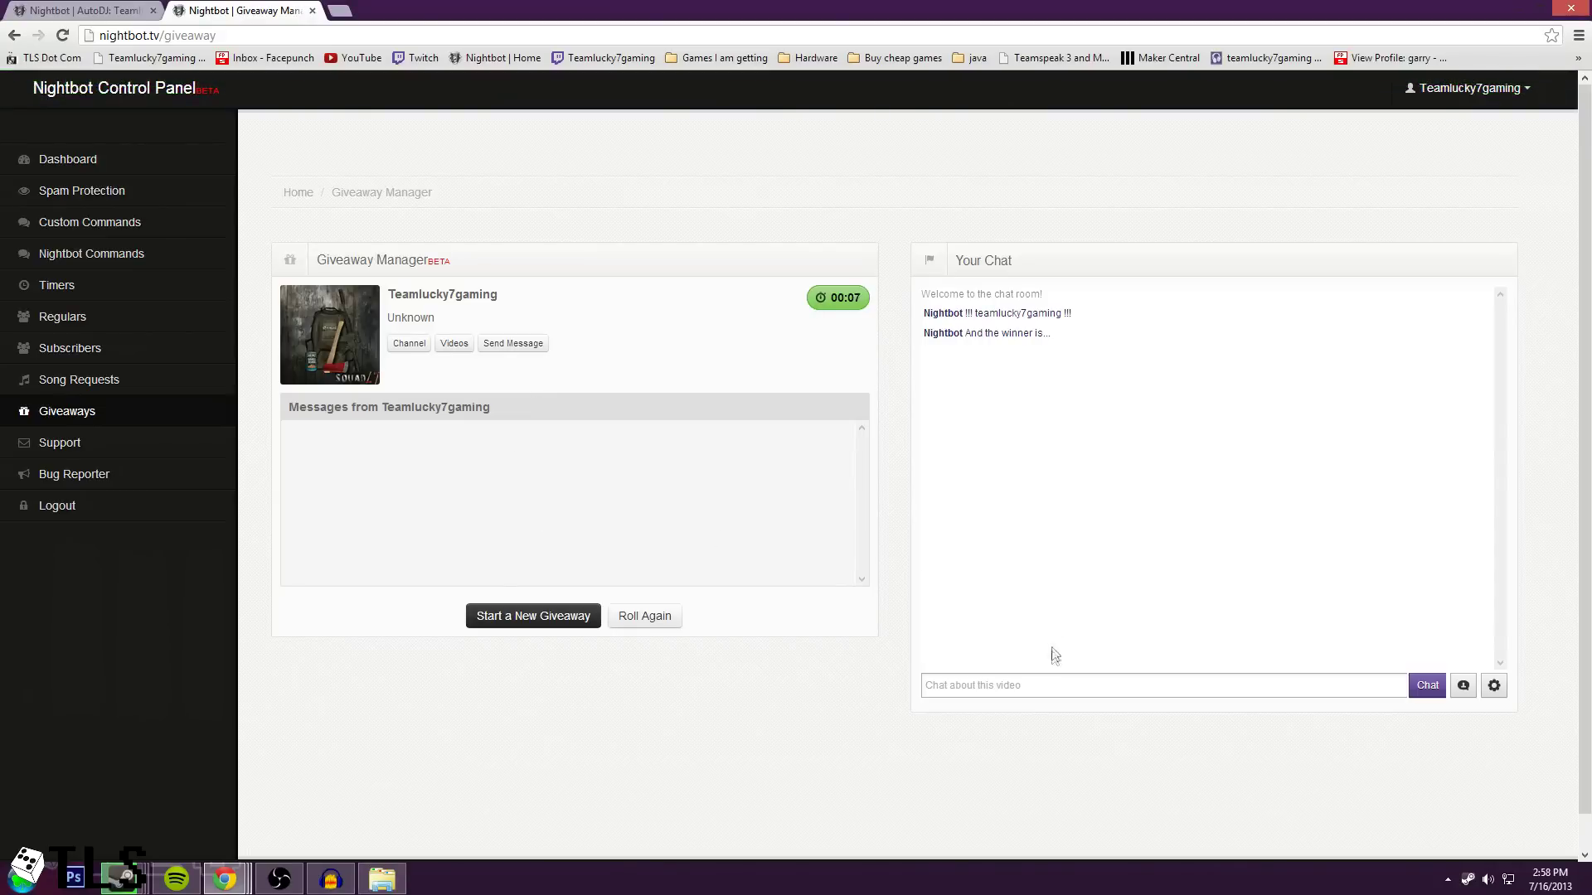
Send the one-letter test chat message 'f' beside the giveaway.
{"action": "left_click", "coordinate": [1032, 680]}
{"action": "type", "text": "f"}
{"action": "key", "text": "Return"}
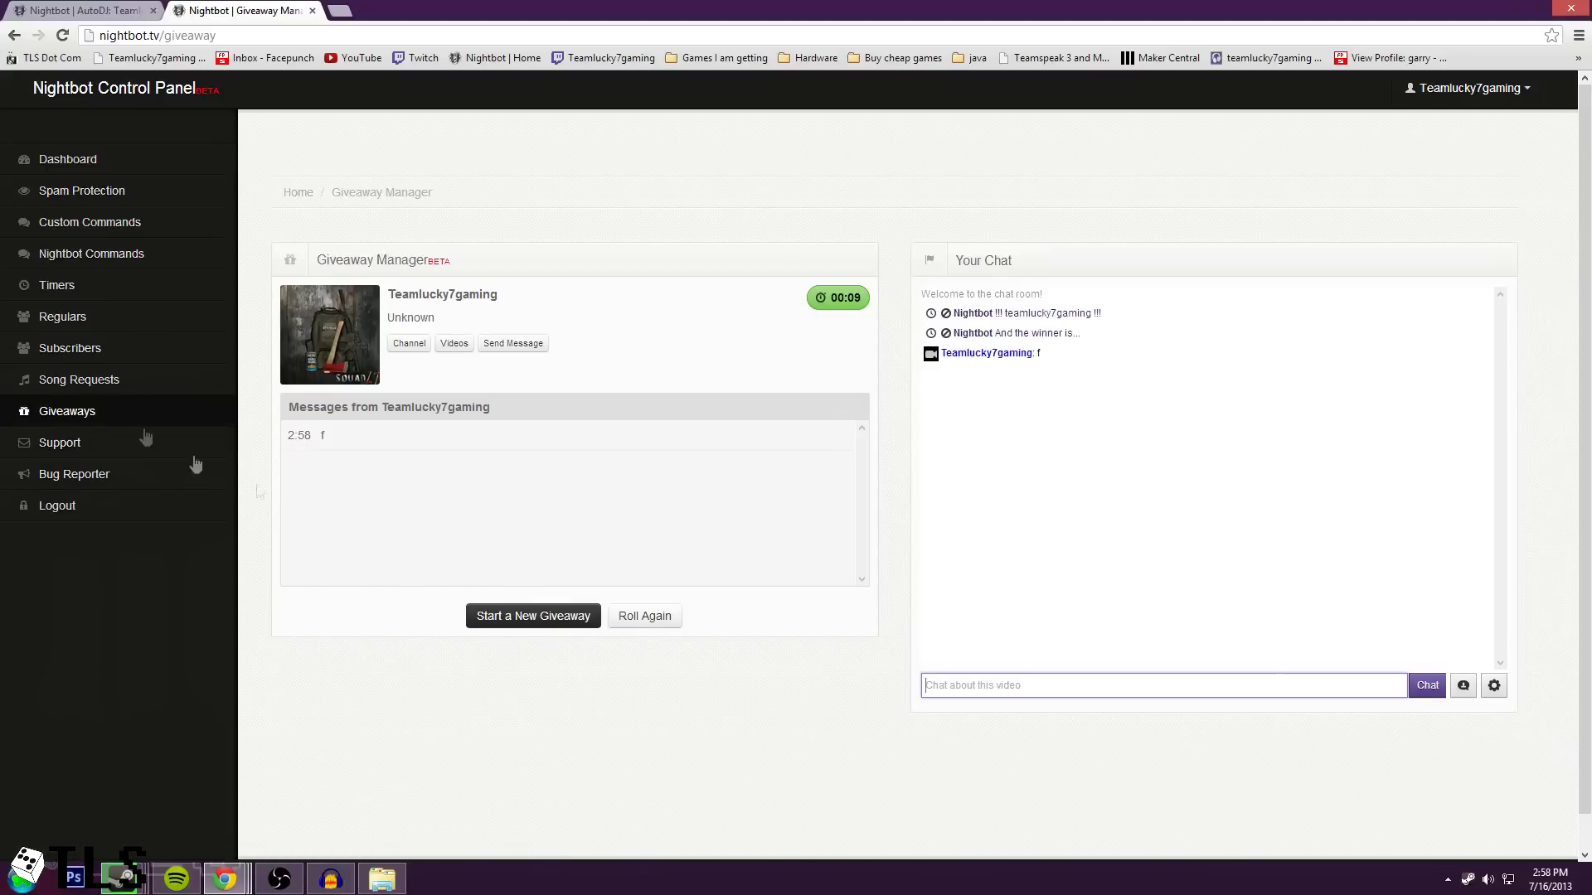
{"action": "left_click", "coordinate": [82, 456]}
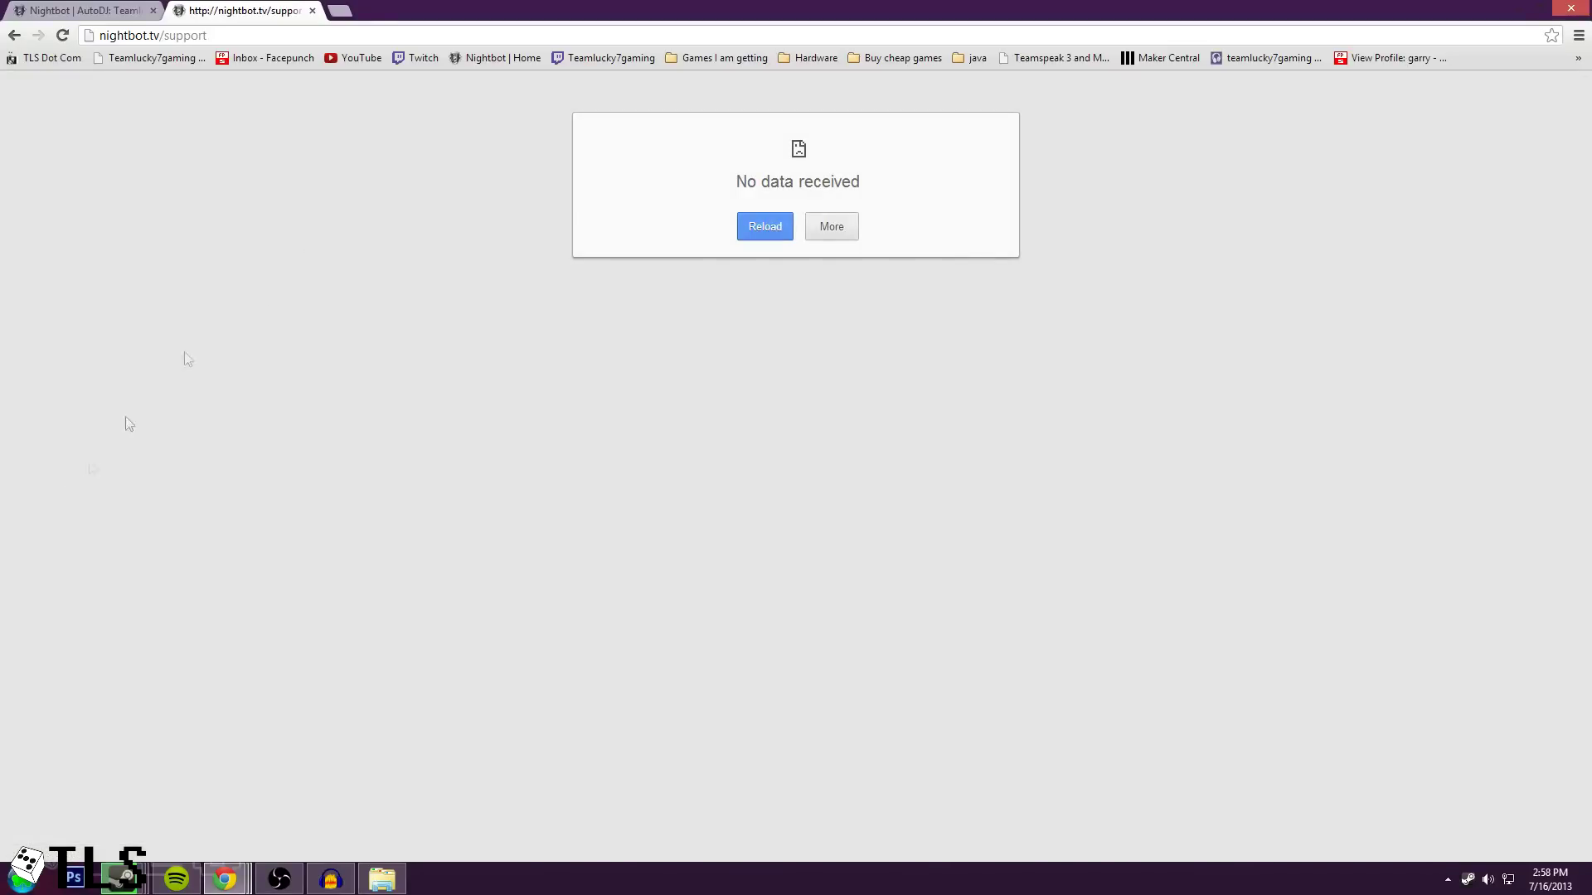
Reload the failed Support page, then return to the channel Dashboard.
{"action": "left_click", "coordinate": [740, 228]}
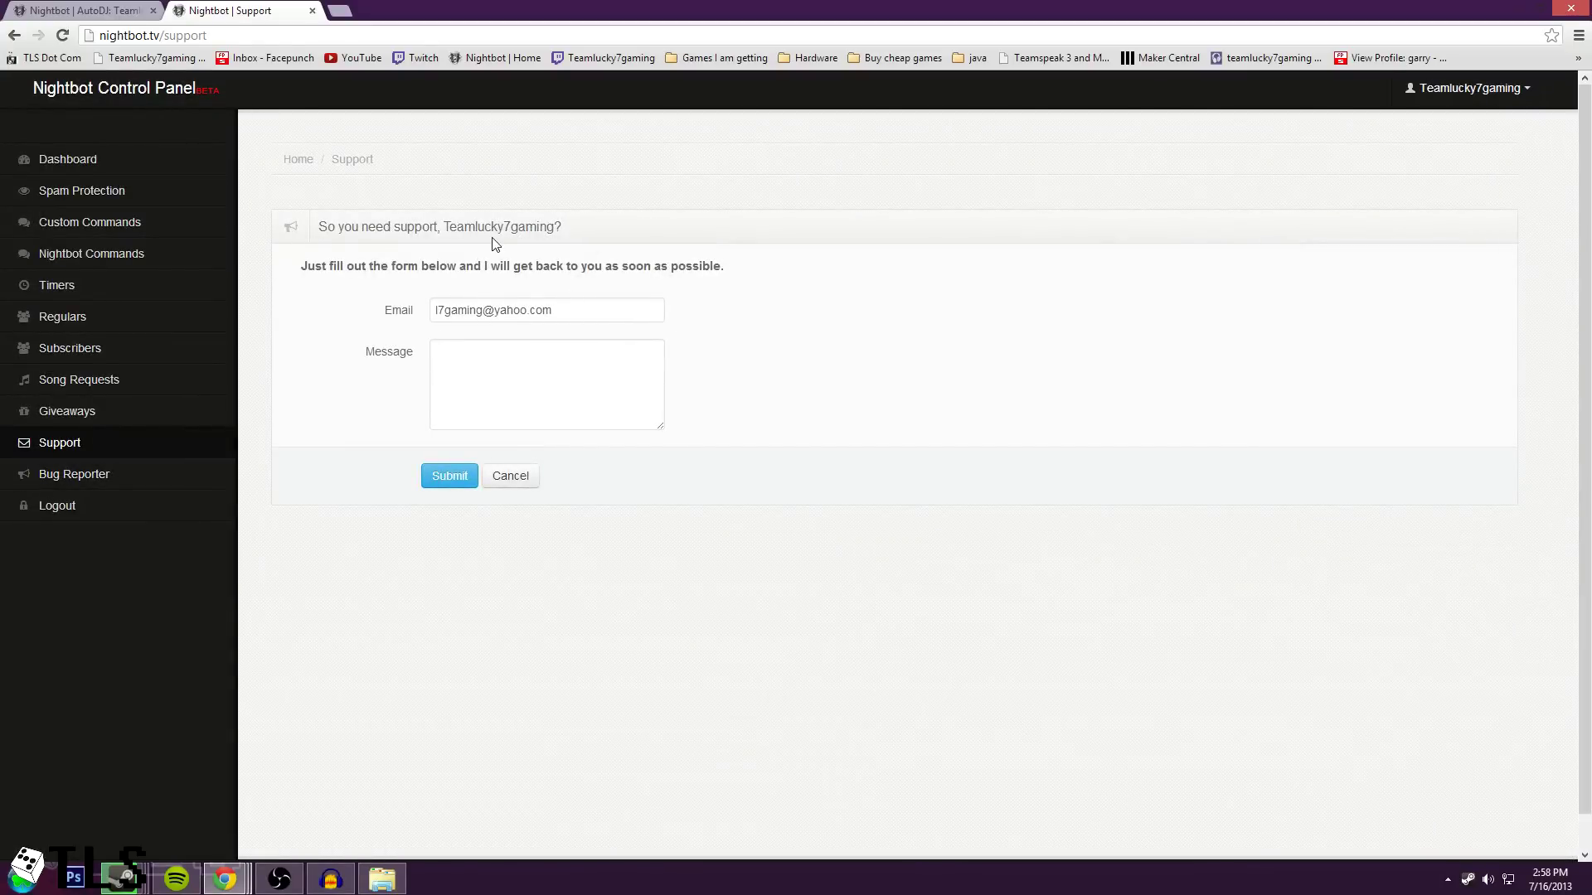
{"action": "left_click", "coordinate": [123, 159]}
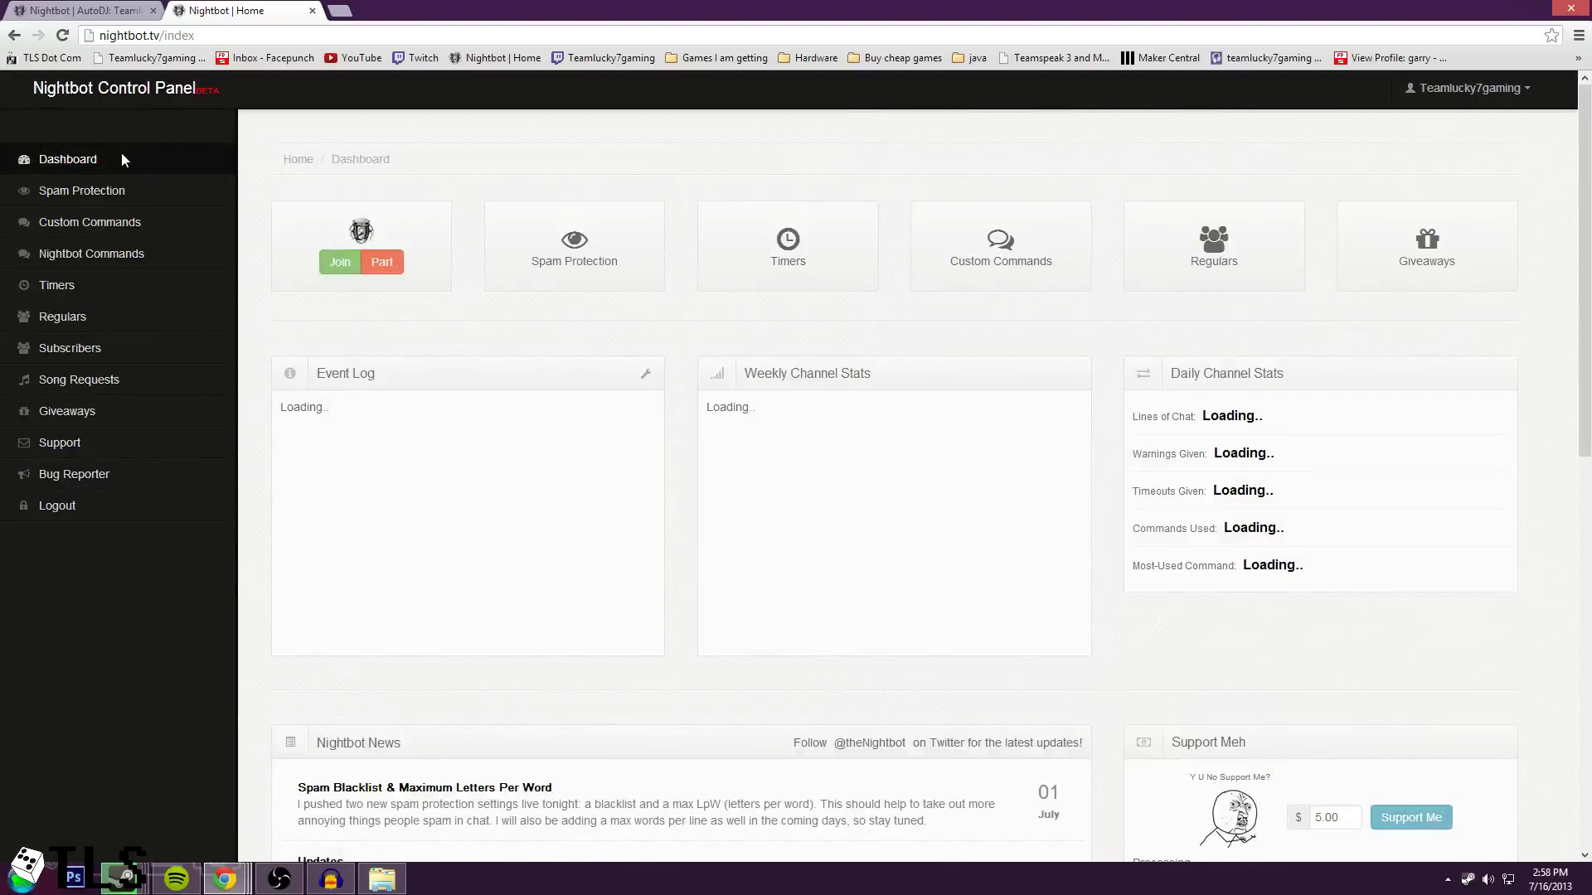